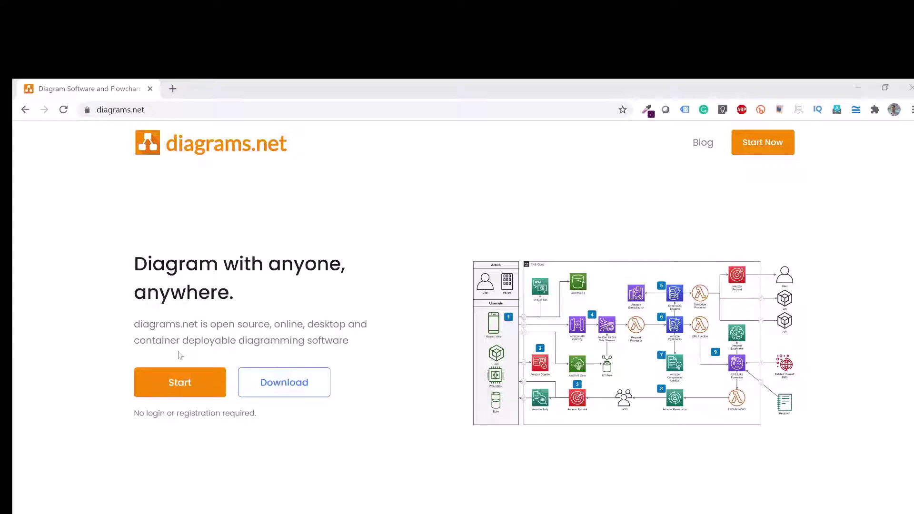
Launch the diagrams.net editor and choose to store diagrams on this device.
click(179, 381)
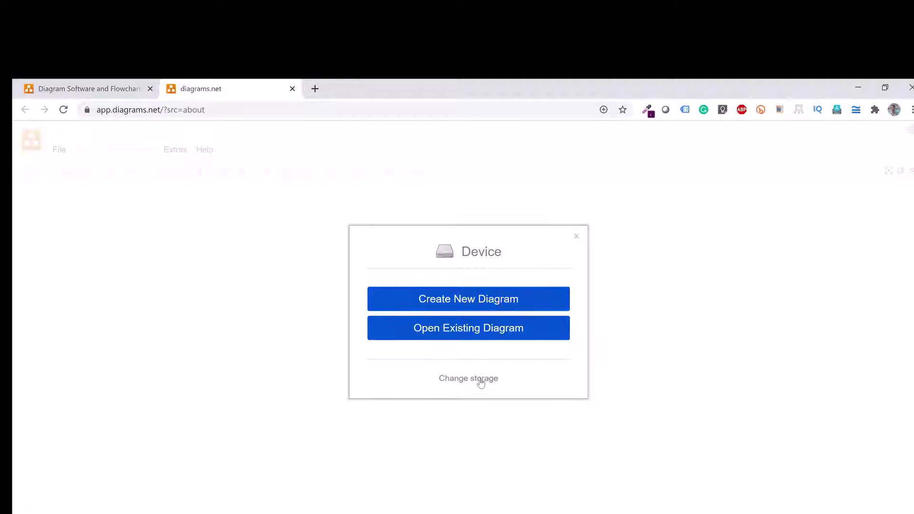
click(461, 381)
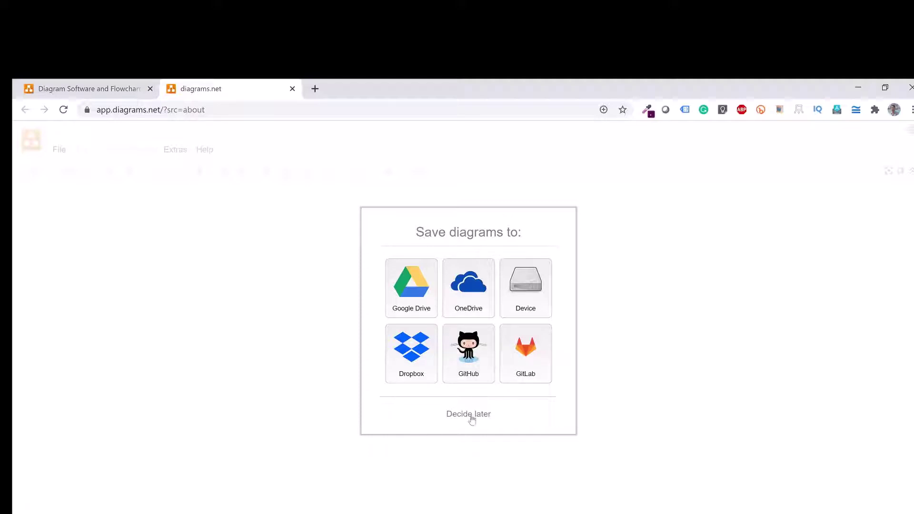
click(531, 282)
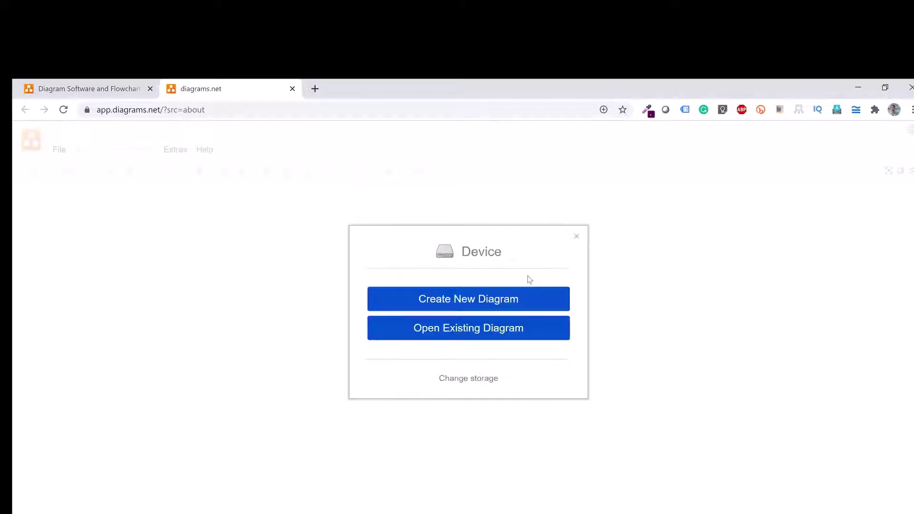
Choose Create New Diagram to show the Basic templates such as Blank Diagram and Flowchart.
click(464, 299)
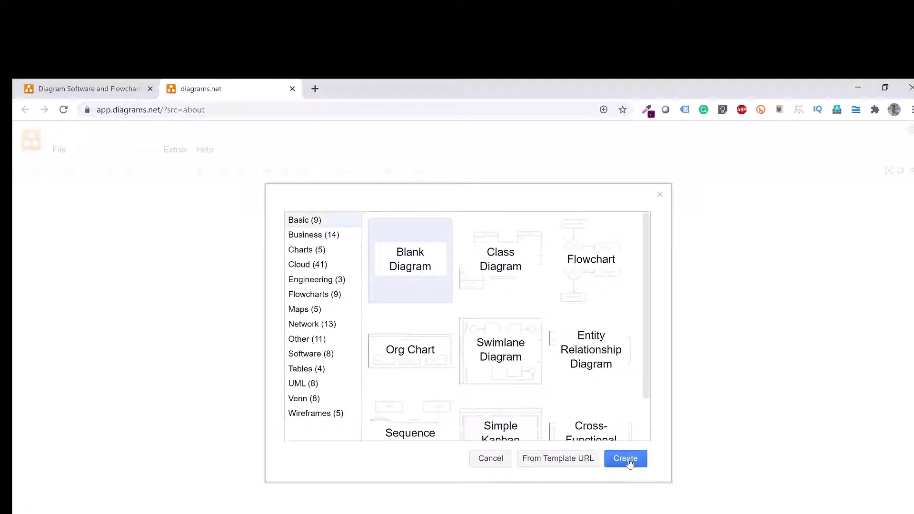
Create a blank diagram and save it as Demo.drawio.
click(625, 458)
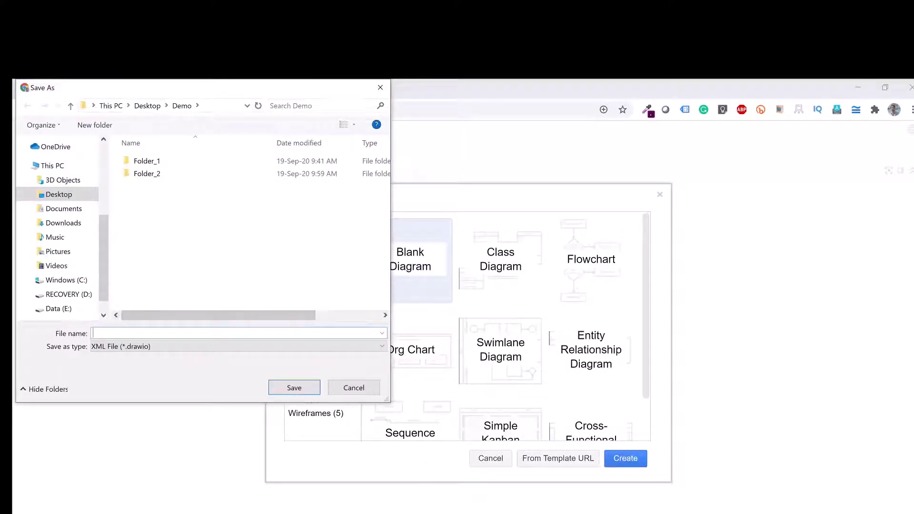
text(Demo)
click(294, 388)
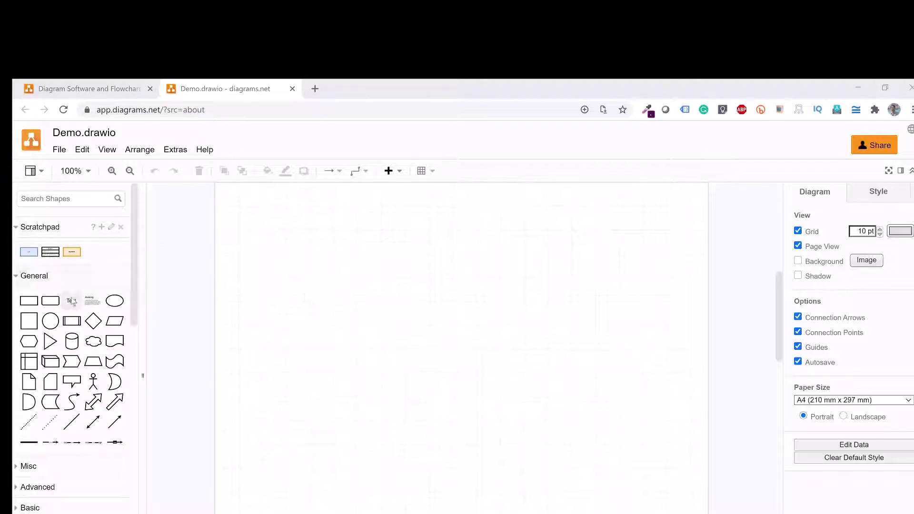
Collapse the General and Scratchpad shape sections in the sidebar.
click(16, 276)
click(16, 228)
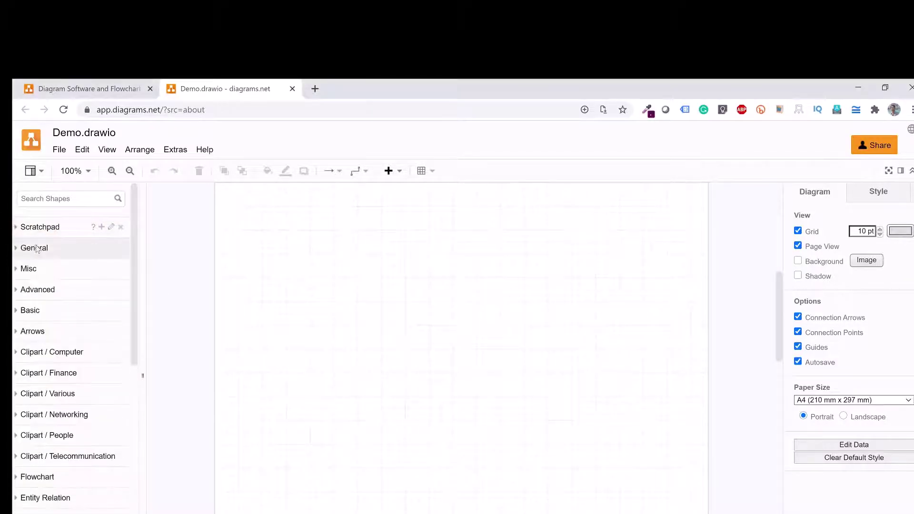
scroll(70, 398, down, 8)
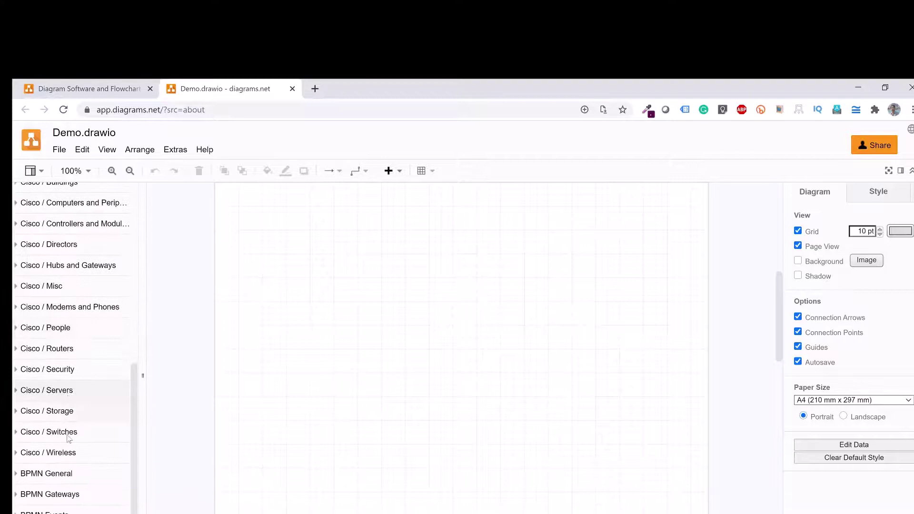
scroll(67, 473, up, 1)
scroll(67, 473, up, 7)
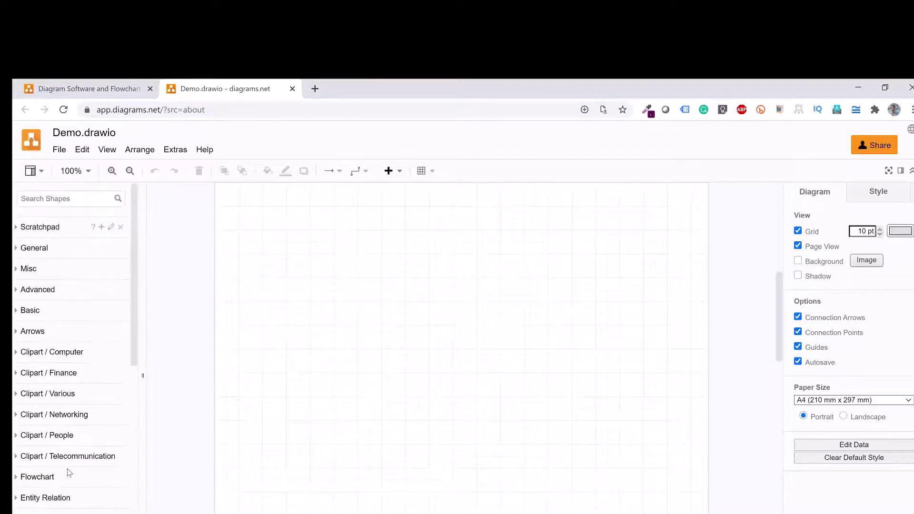
scroll(59, 355, down, 7)
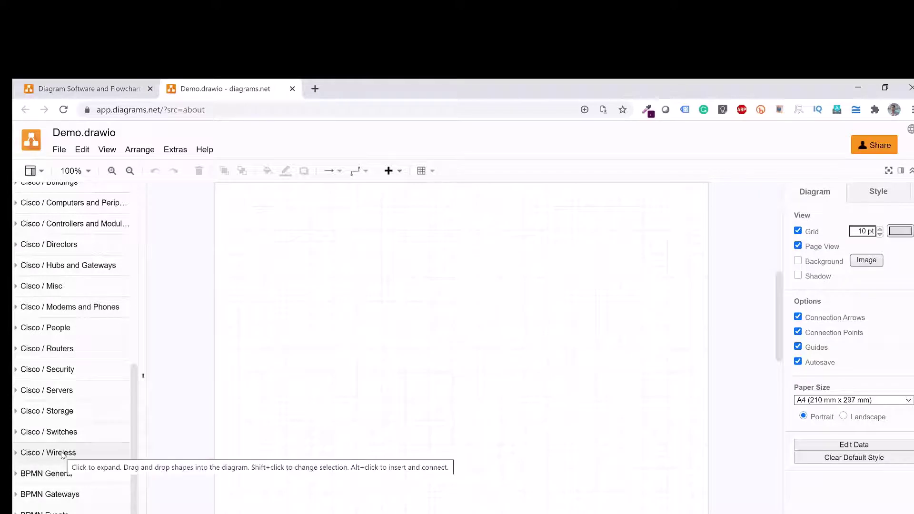
Enable the iOS shape library in More Shapes and apply it.
click(48, 511)
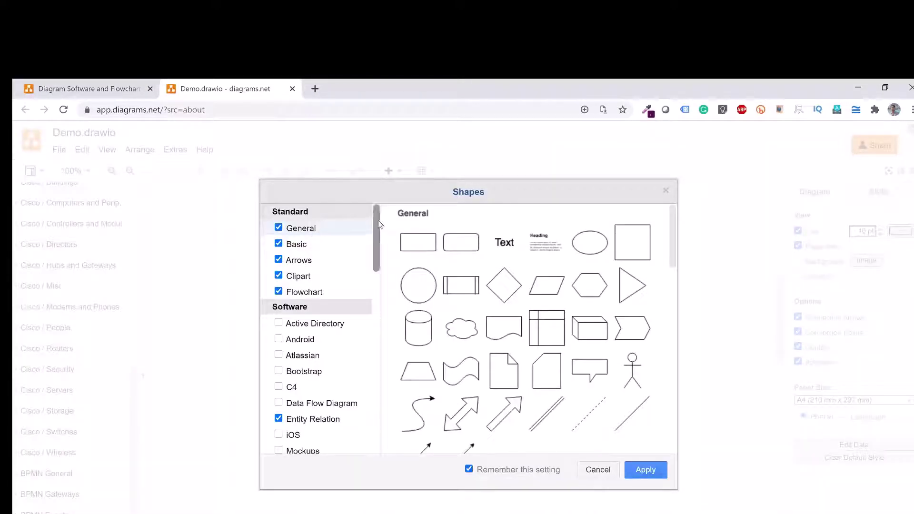
drag(378, 219, 387, 269)
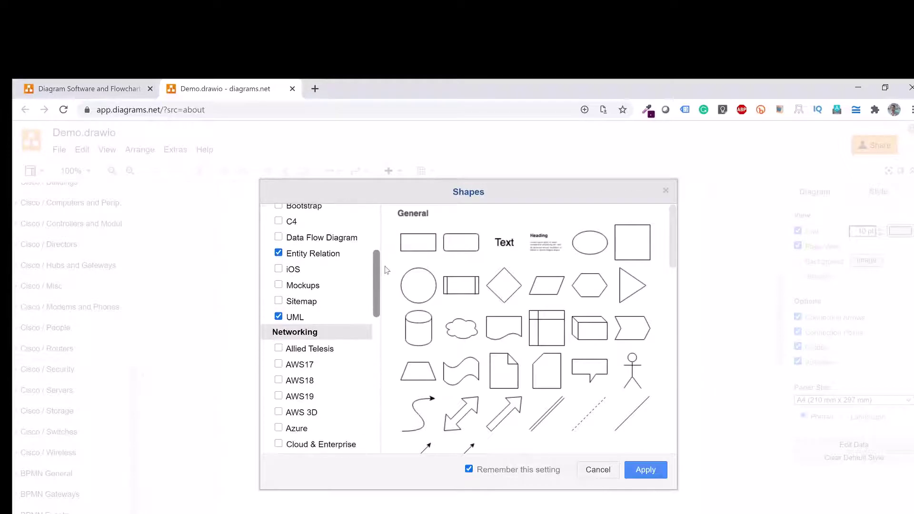
scroll(383, 263, down, 1)
click(279, 262)
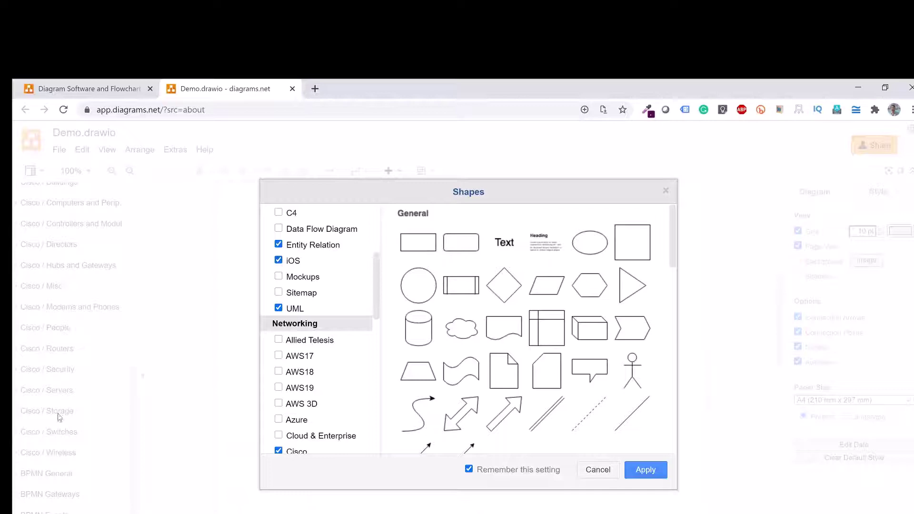
click(637, 472)
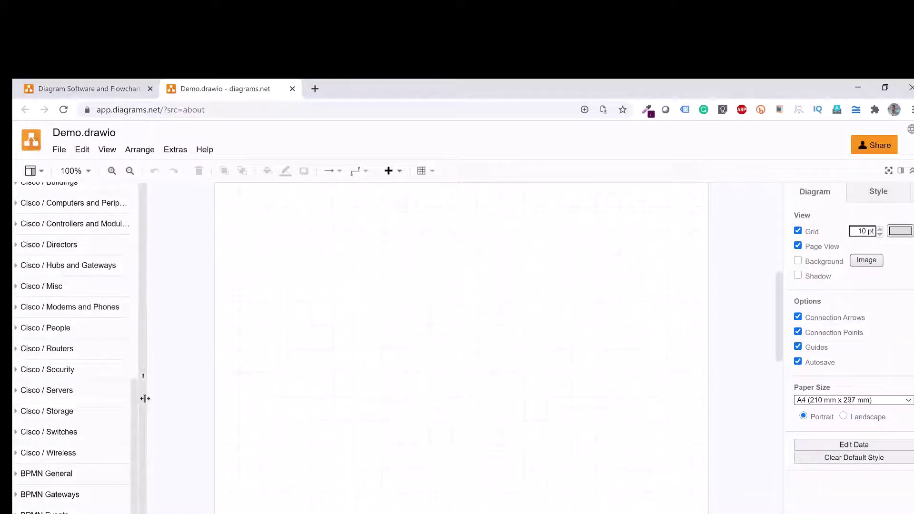
Expand and collapse the iOS Icons section, then reopen General shapes.
drag(138, 414, 143, 326)
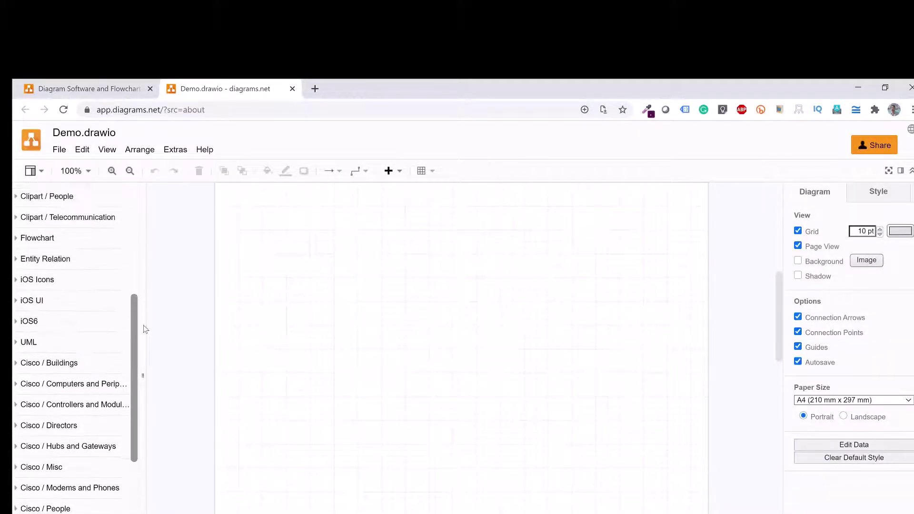
click(14, 283)
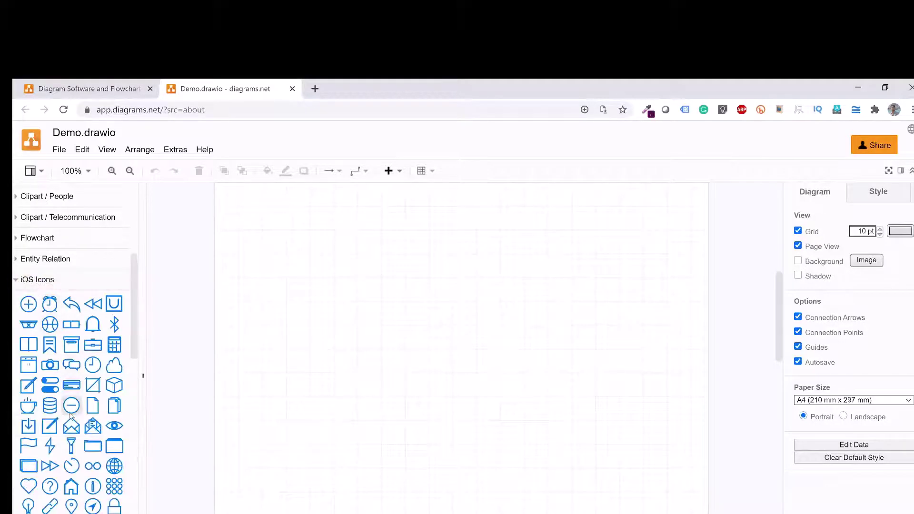
mouse_move(70, 414)
click(64, 280)
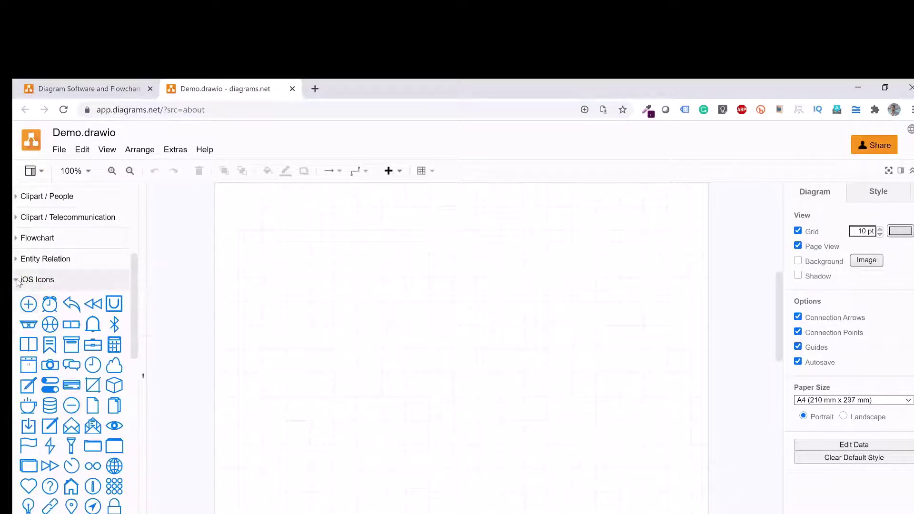
scroll(64, 349, up, 5)
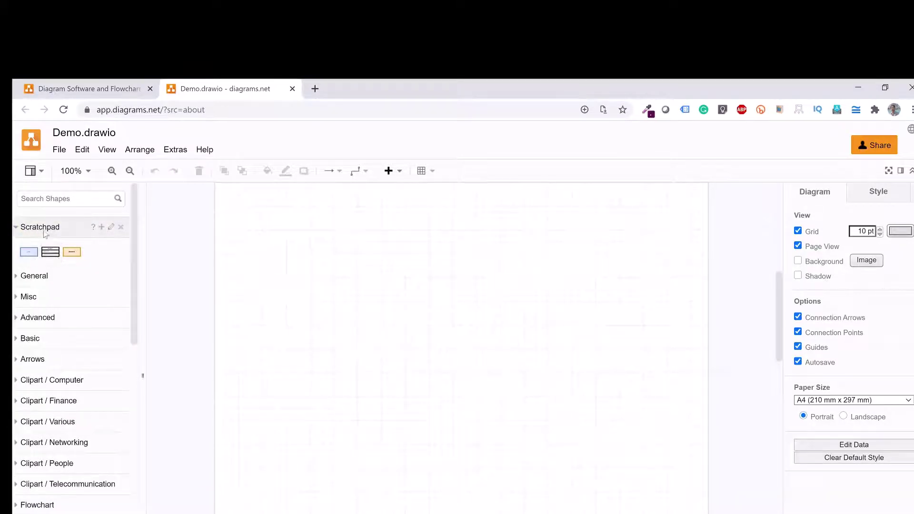
click(32, 276)
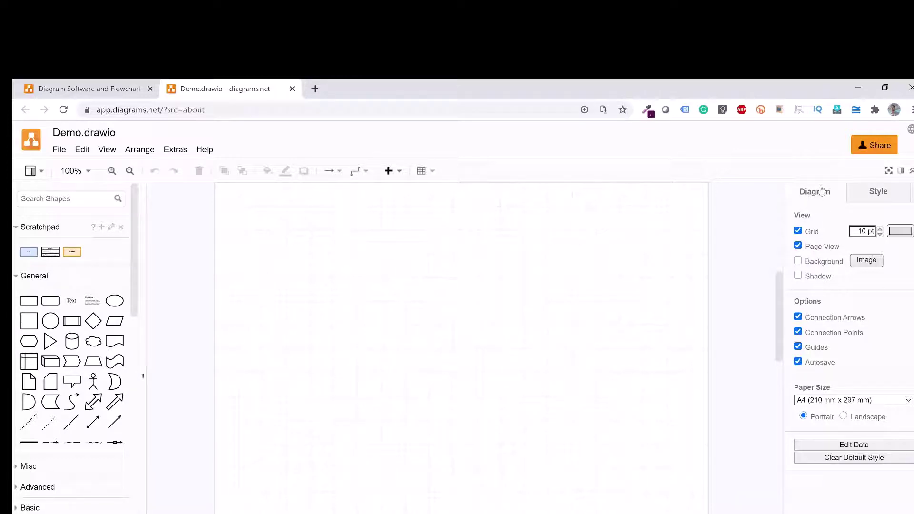
scroll(404, 296, up, 5)
scroll(581, 361, down, 3)
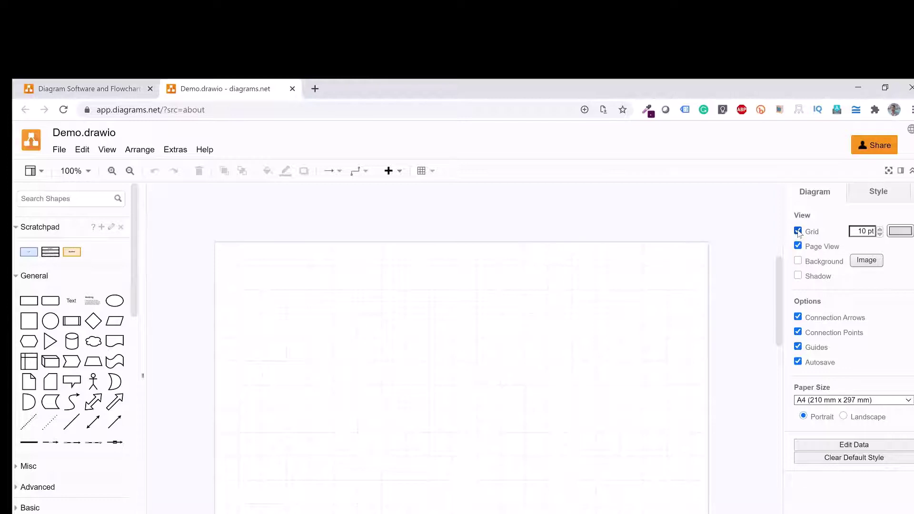
click(798, 232)
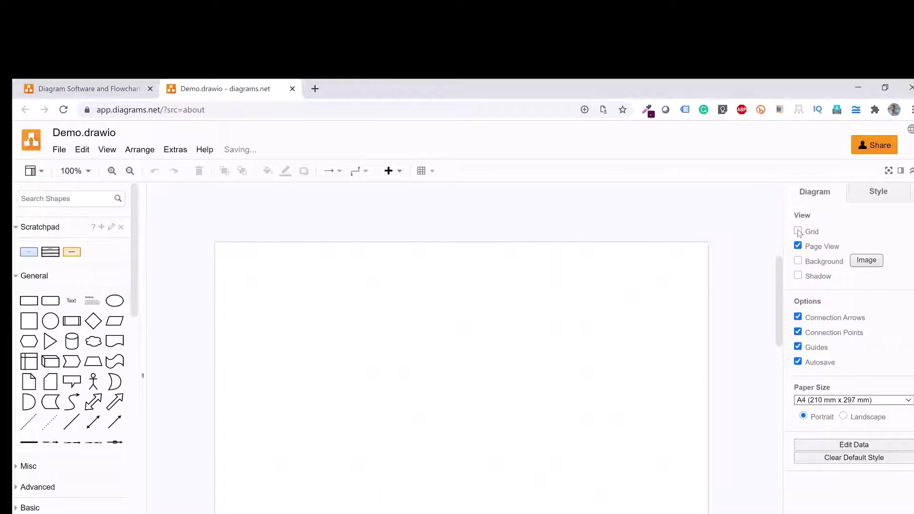
click(798, 231)
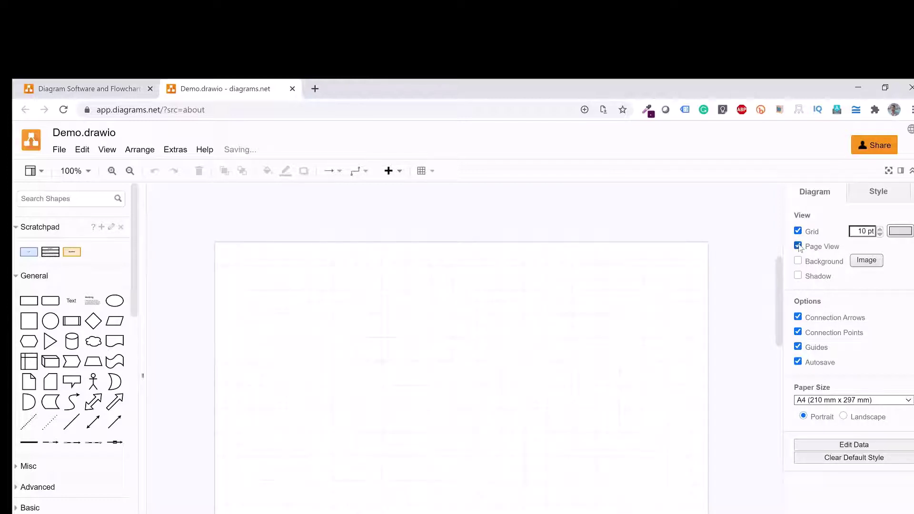
scroll(689, 282, down, 5)
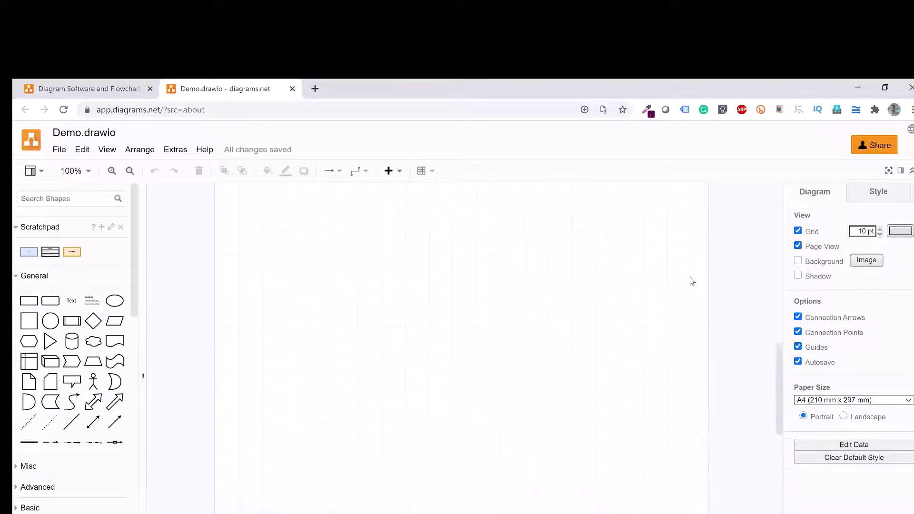
scroll(691, 281, up, 3)
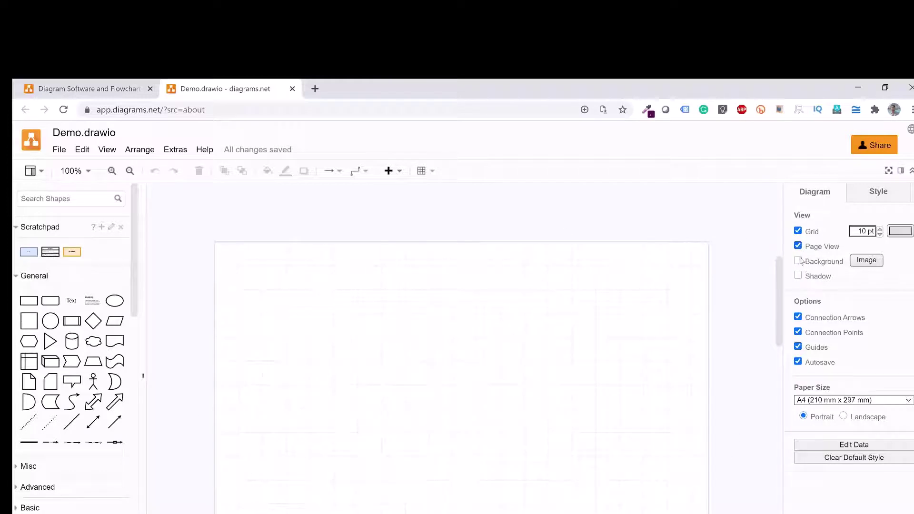
click(797, 246)
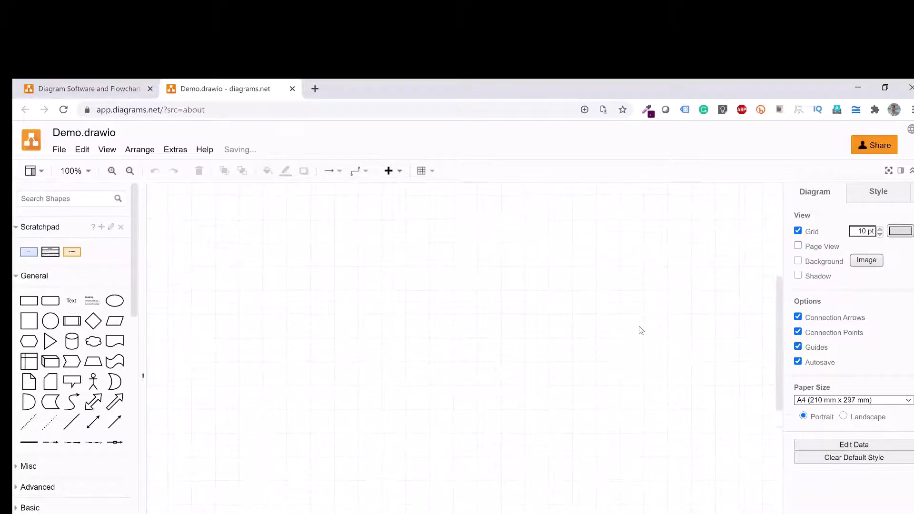
scroll(641, 330, down, 5)
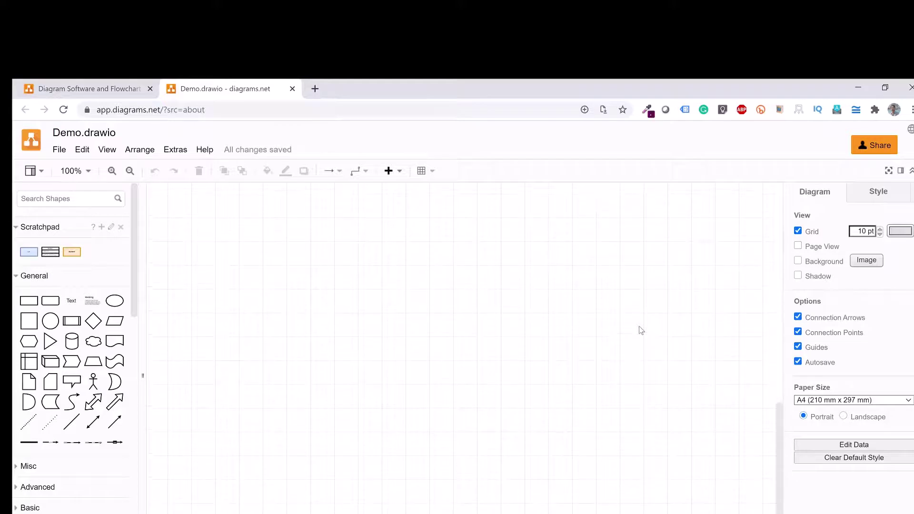
click(798, 246)
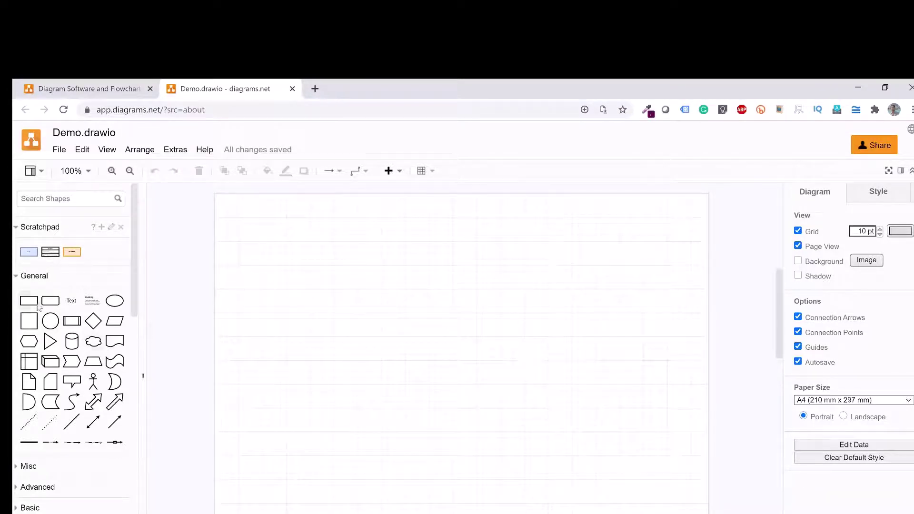
Place a practice rectangle near the page centre and make its Text label bold.
drag(29, 300, 389, 317)
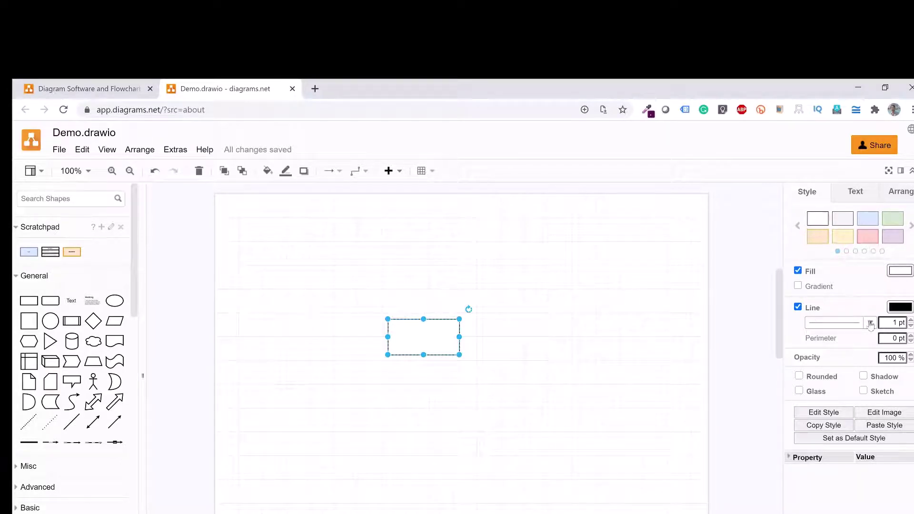
click(854, 195)
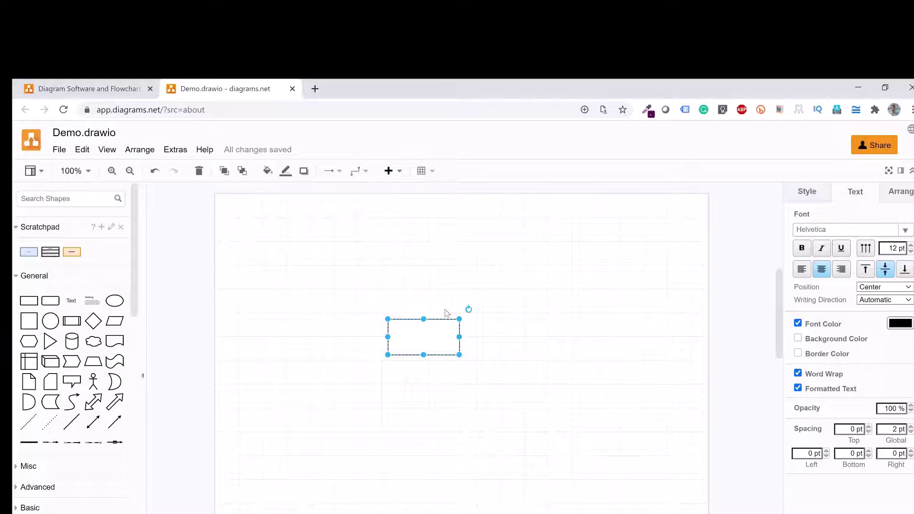
double_click(422, 336)
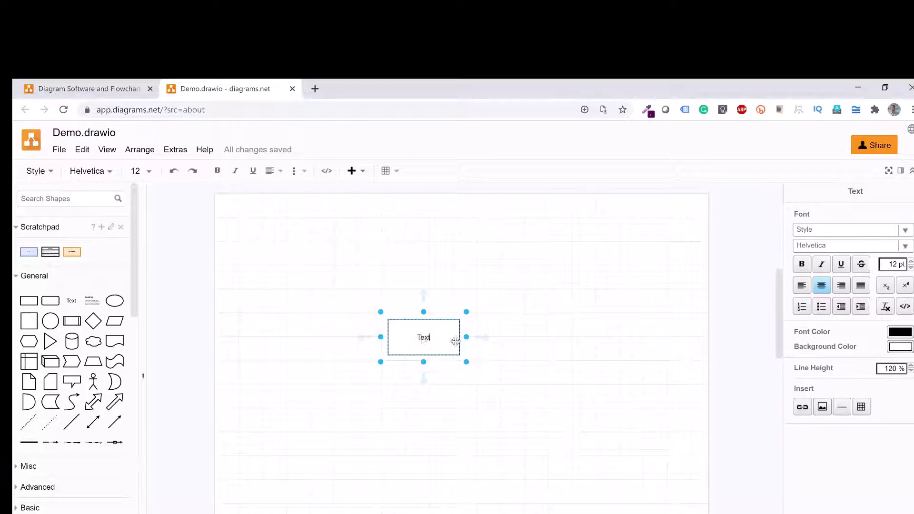
double_click(428, 340)
click(802, 263)
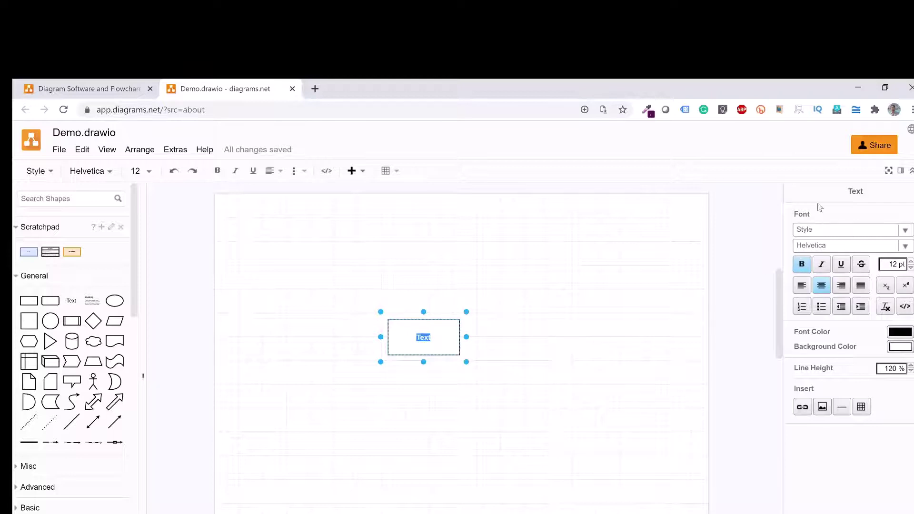
click(588, 307)
Give the rectangle a peach fill with orange outline, then select and delete it.
click(443, 350)
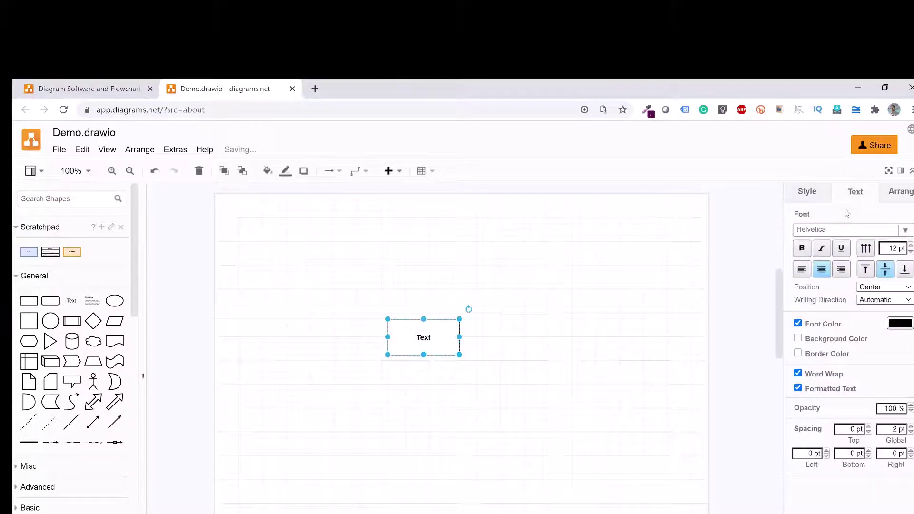
click(809, 194)
click(818, 237)
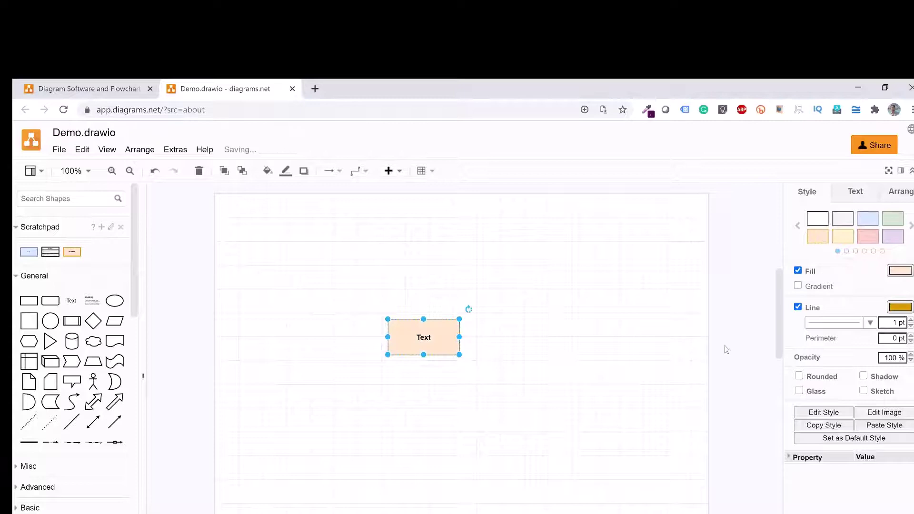
click(641, 374)
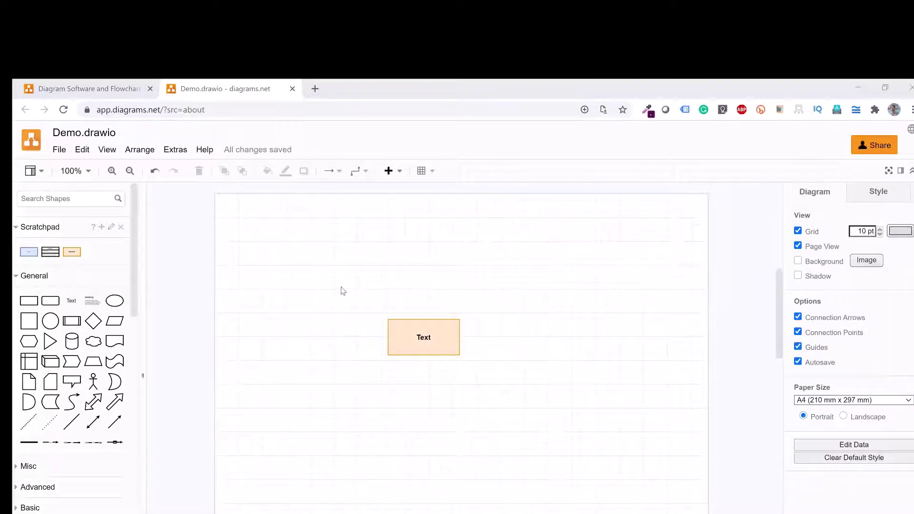
drag(341, 290, 526, 427)
key(Delete)
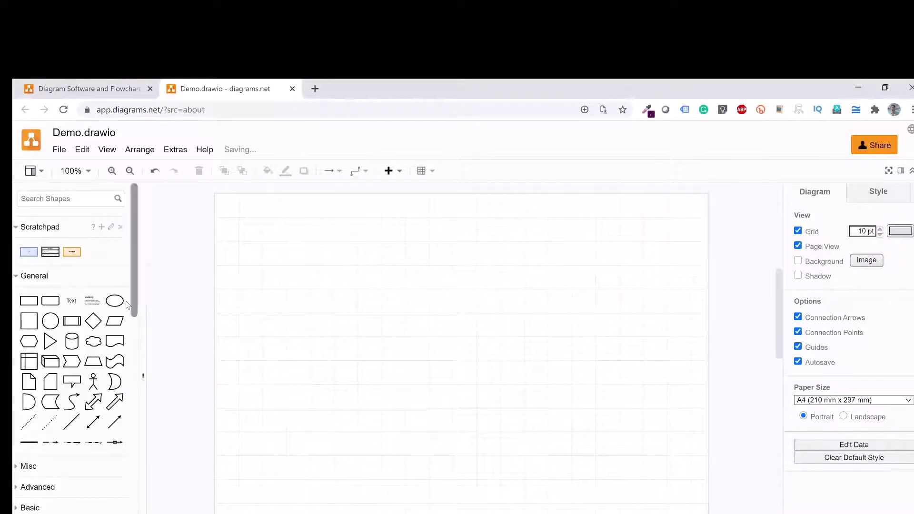
Collapse General shapes and expand the Entity Relation shape library.
click(34, 276)
scroll(32, 296, down, 6)
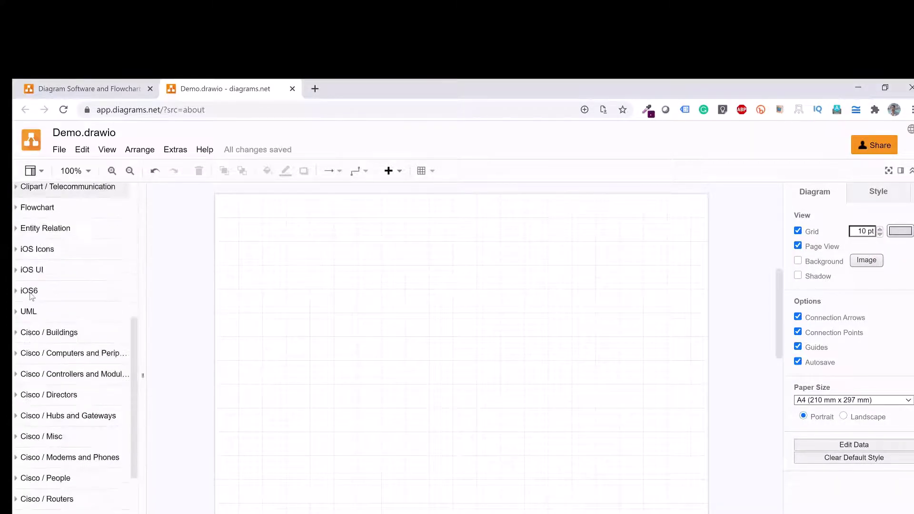
scroll(55, 333, down, 3)
scroll(53, 293, up, 3)
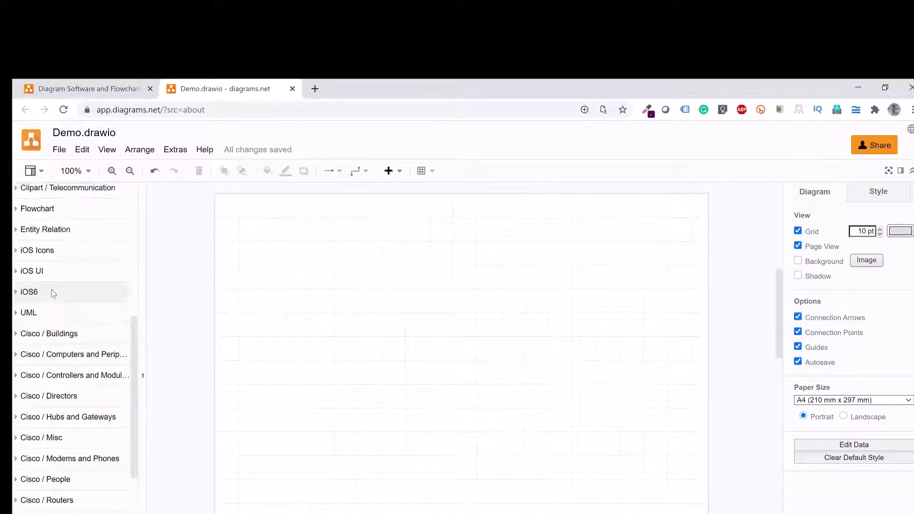
scroll(54, 294, up, 2)
click(29, 289)
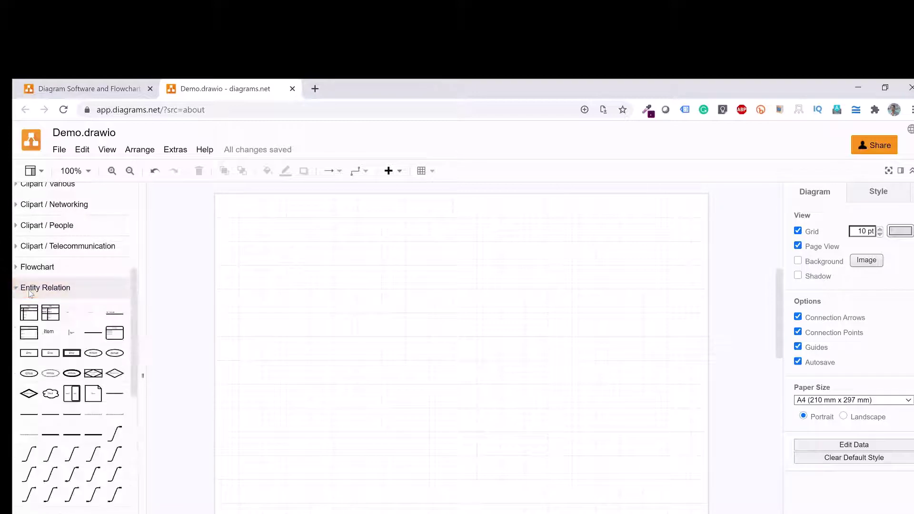
Place an Entity box near the page centre and label it Student.
scroll(137, 325, down, 3)
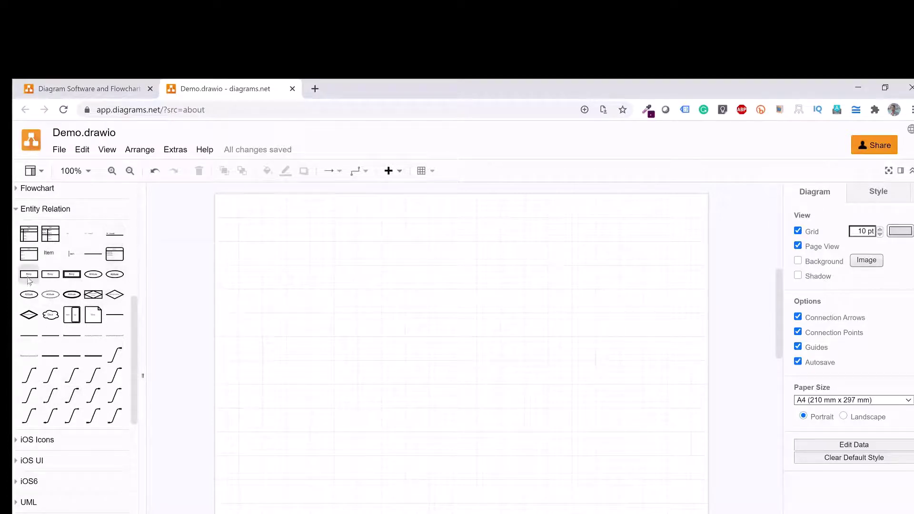
drag(28, 274, 448, 337)
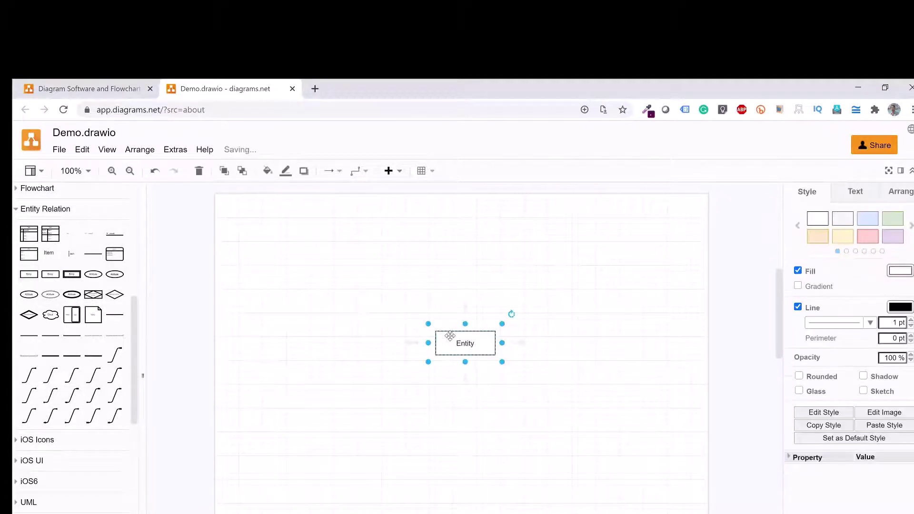
double_click(456, 341)
text(St)
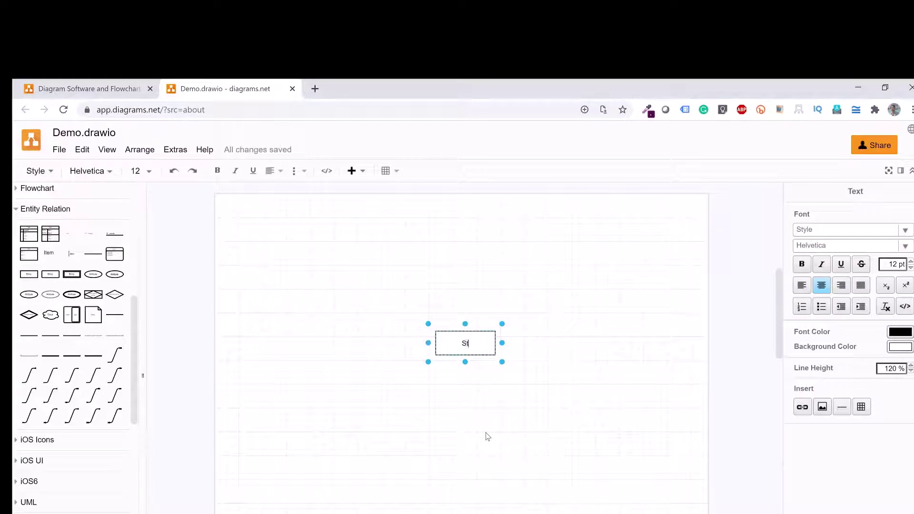
text(udent)
click(488, 436)
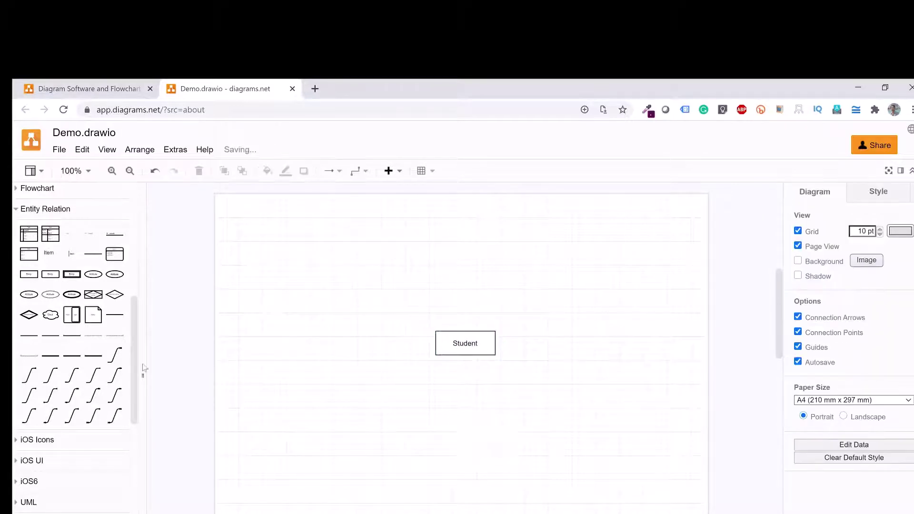
Place three Attribute ellipses in a row above the Student entity.
mouse_move(35, 298)
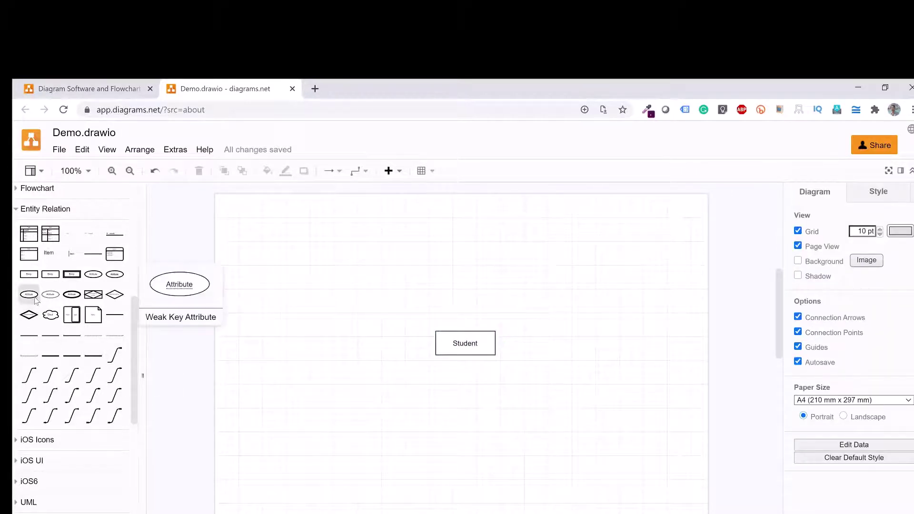
drag(95, 275, 322, 262)
drag(94, 274, 429, 263)
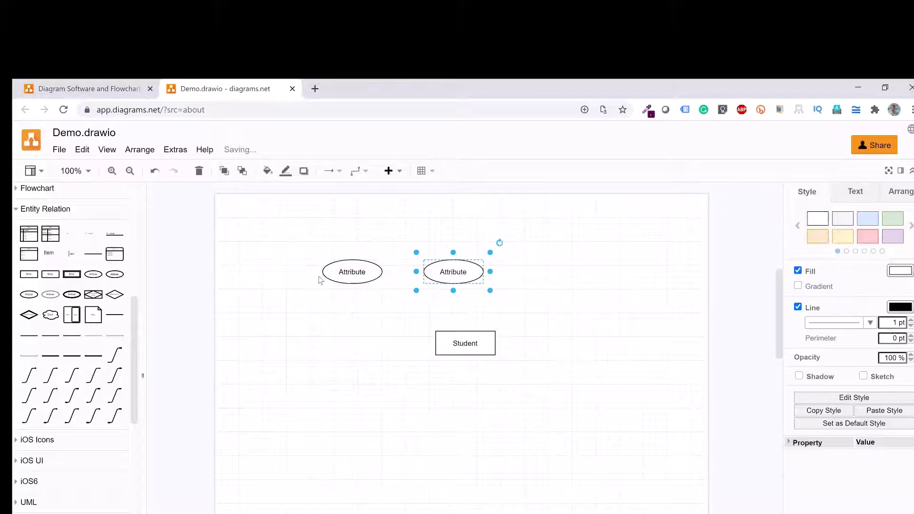
drag(93, 274, 545, 259)
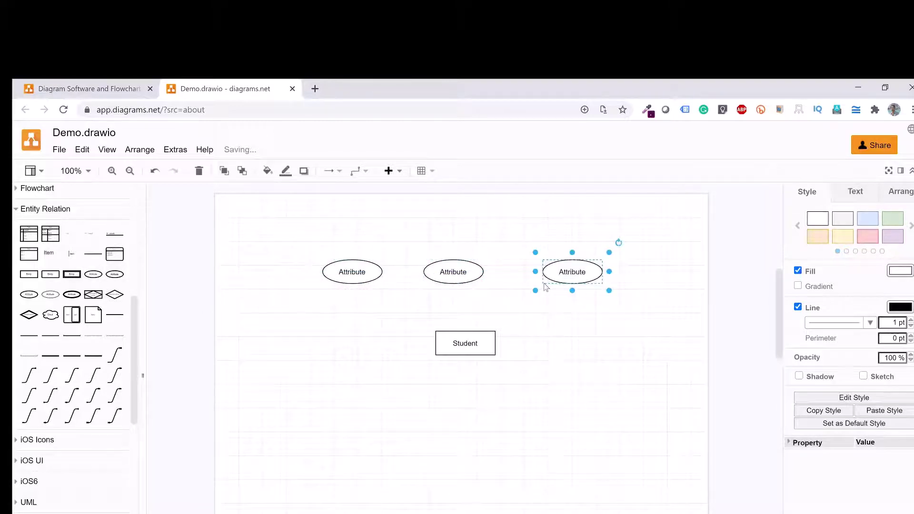
Label the three ellipses Roll_No, Name and DOB.
double_click(351, 272)
key(BackSpace)
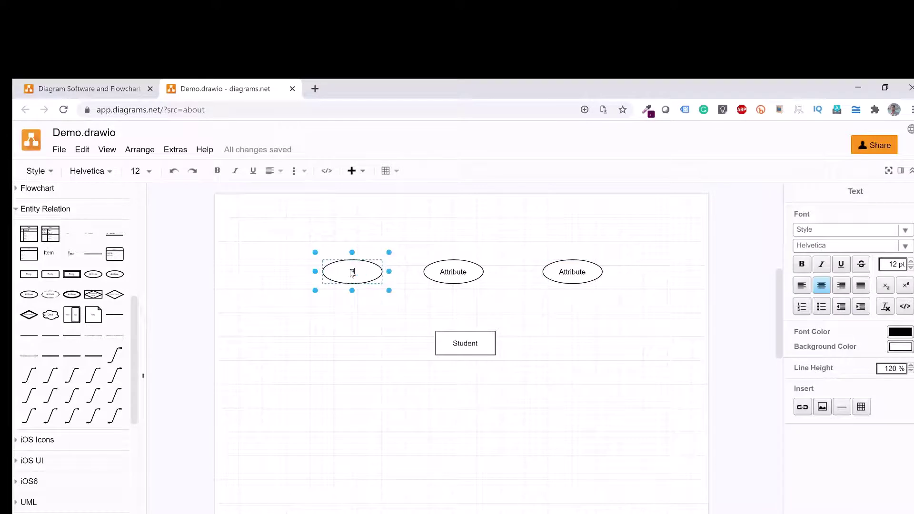
text(Roll No)
double_click(460, 273)
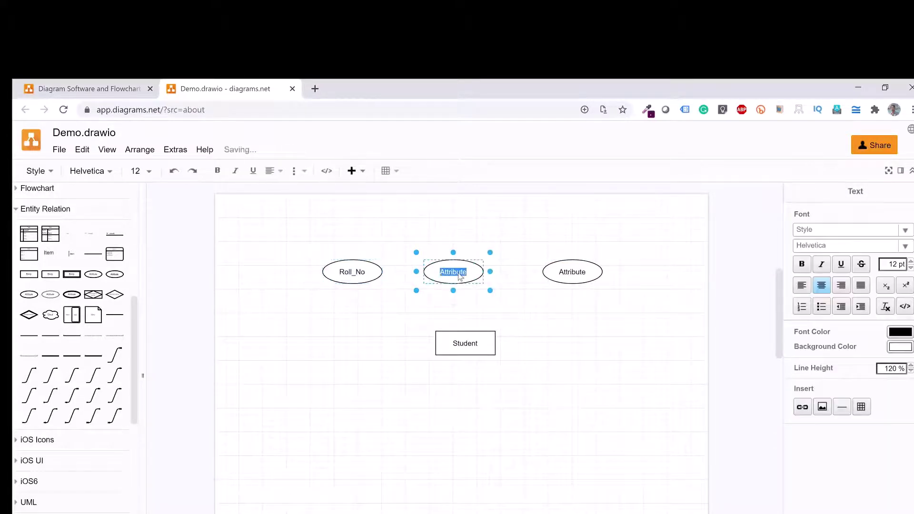
text(Name)
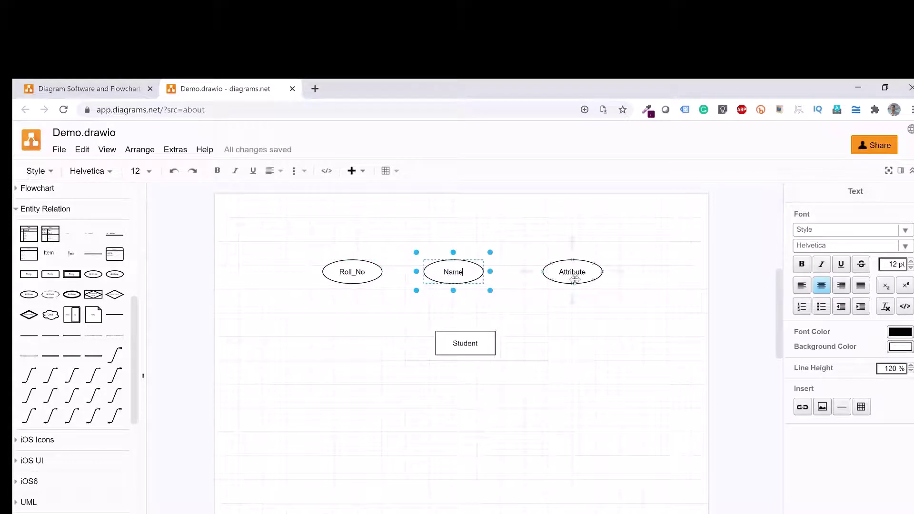
click(578, 273)
double_click(578, 275)
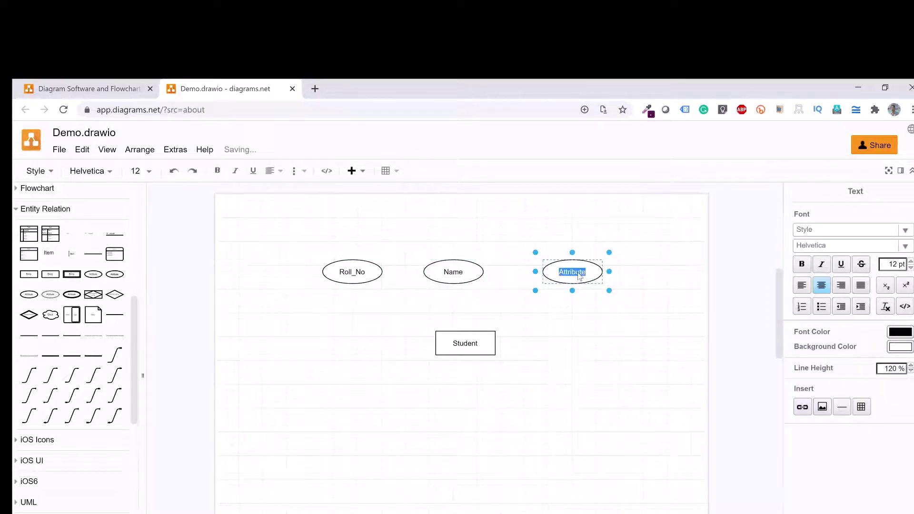
text(DOB)
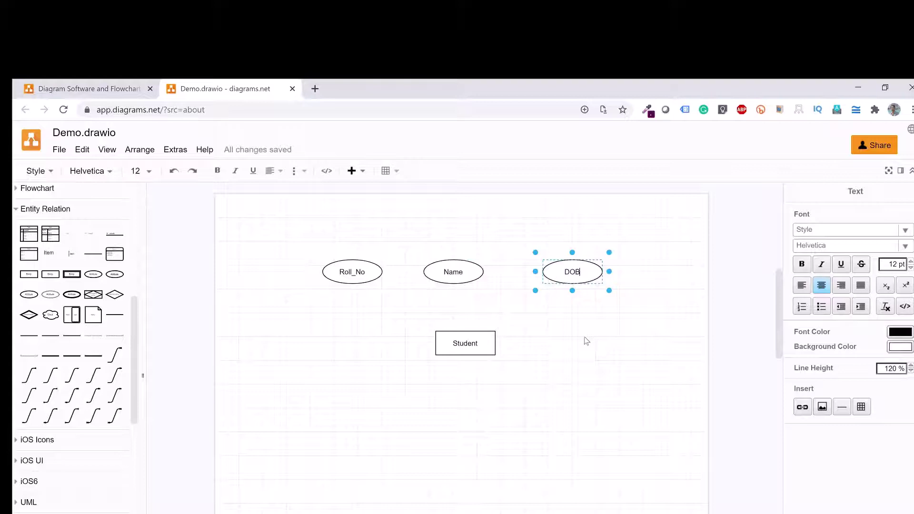
click(586, 341)
click(586, 340)
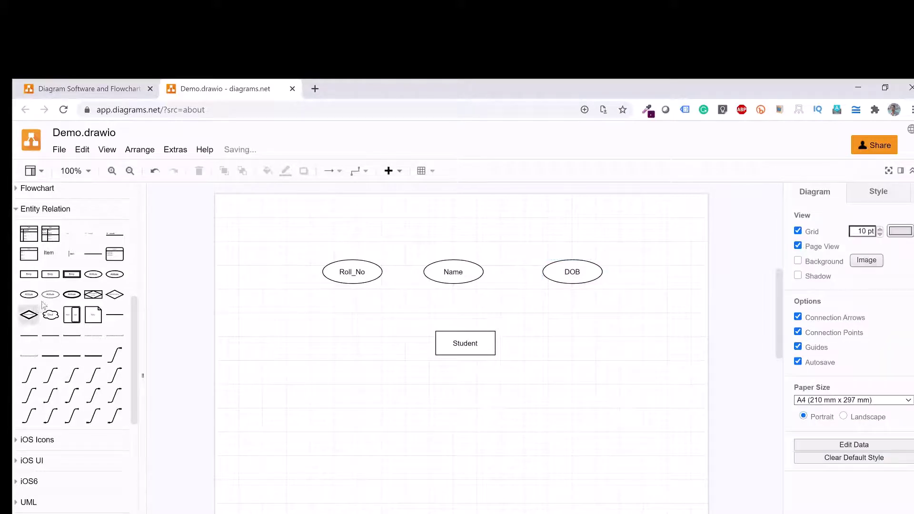
Add an attribute ellipse labelled Age and line it up next to DOB.
mouse_move(53, 300)
drag(53, 299, 623, 265)
double_click(642, 270)
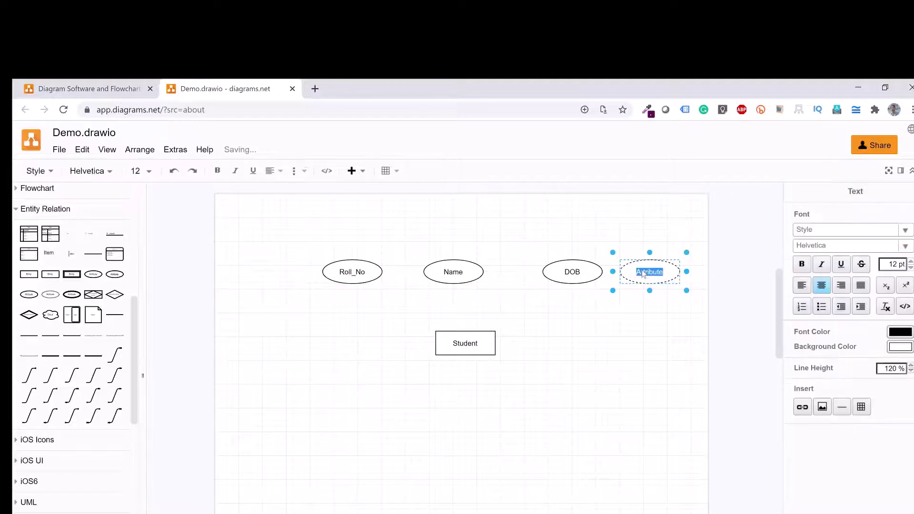
text(Age)
click(647, 323)
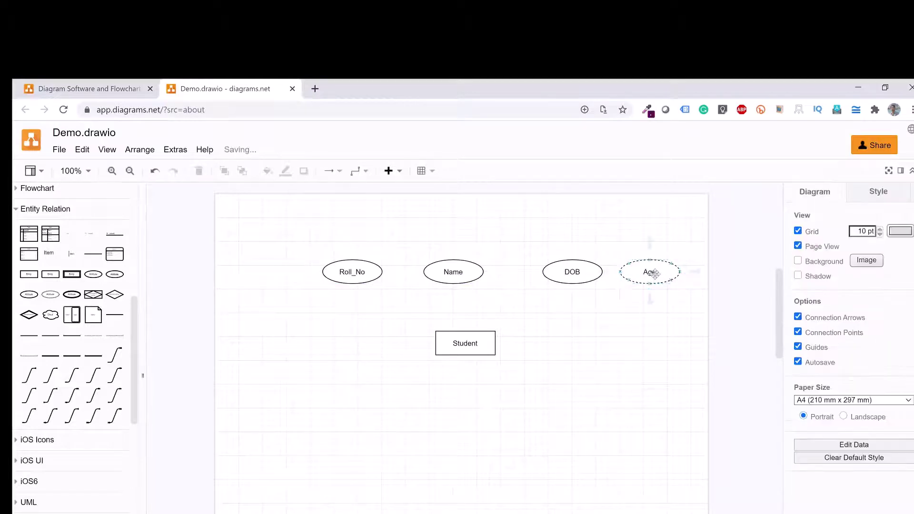
drag(579, 270, 544, 275)
drag(657, 274, 638, 273)
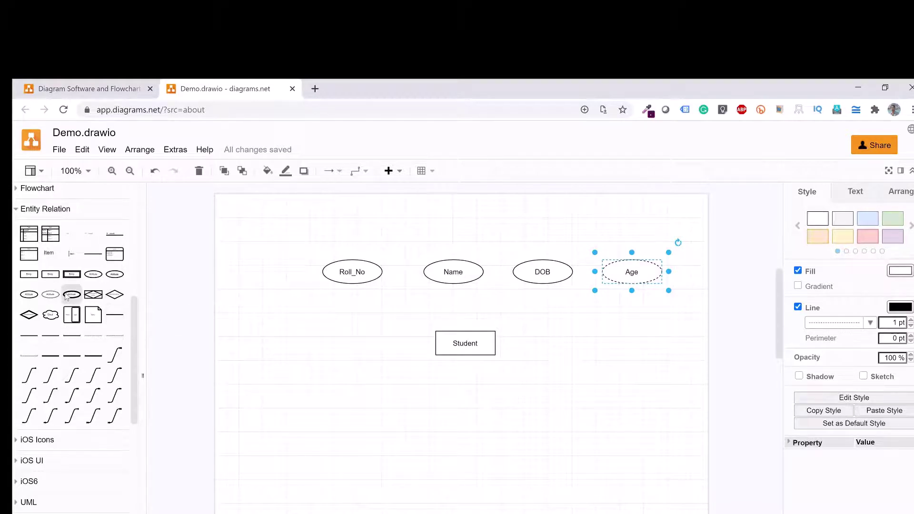
Place a Multivalue Attribute right of Student and label it PhoneNo.
mouse_move(70, 298)
drag(70, 298, 583, 338)
double_click(583, 339)
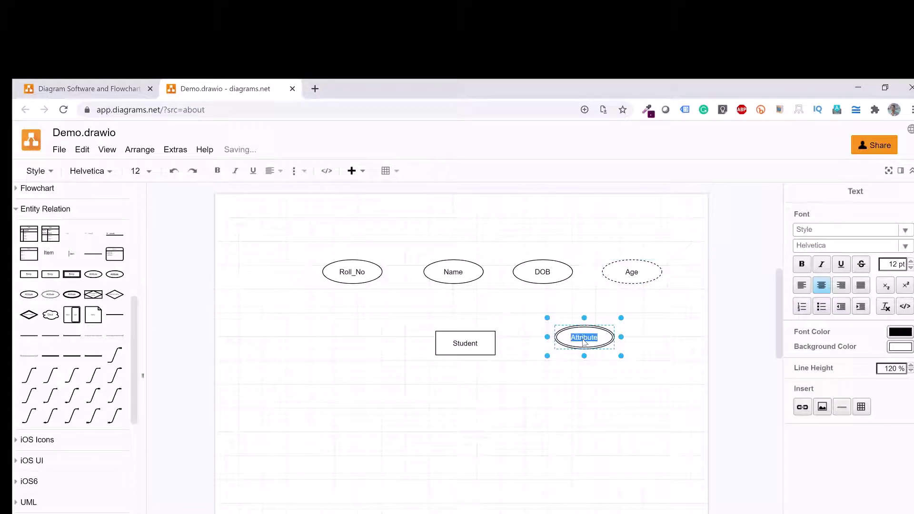
text(Phone)
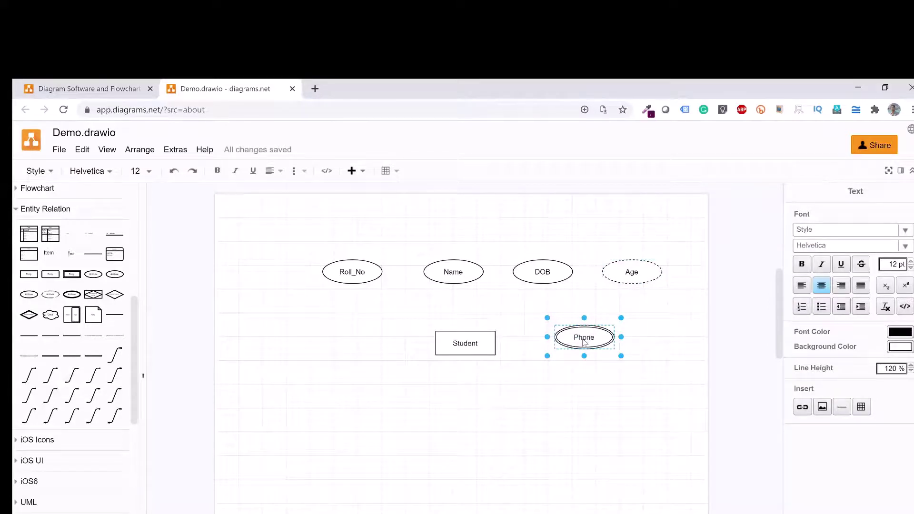
text(No)
Move Roll_No, Name, DOB, Age and PhoneNo into one row above Student.
drag(364, 270, 301, 276)
drag(449, 275, 372, 264)
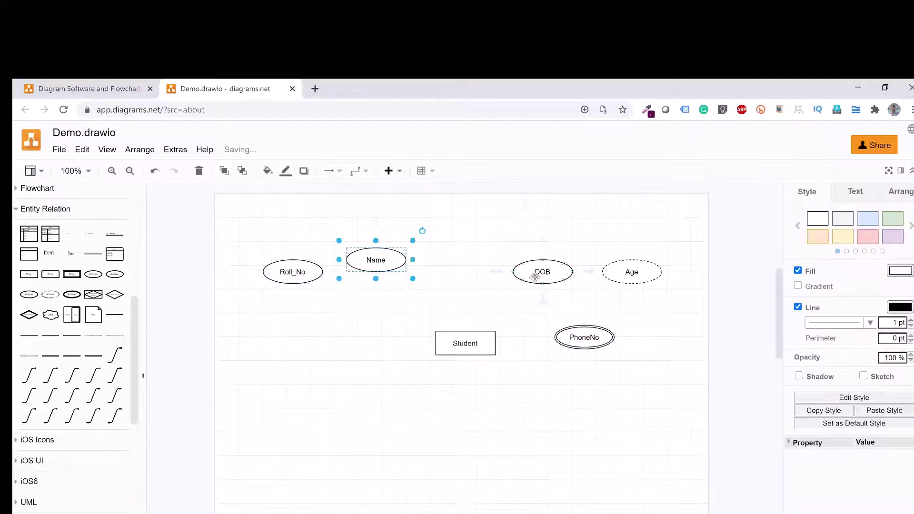
drag(535, 272, 475, 260)
drag(638, 272, 584, 262)
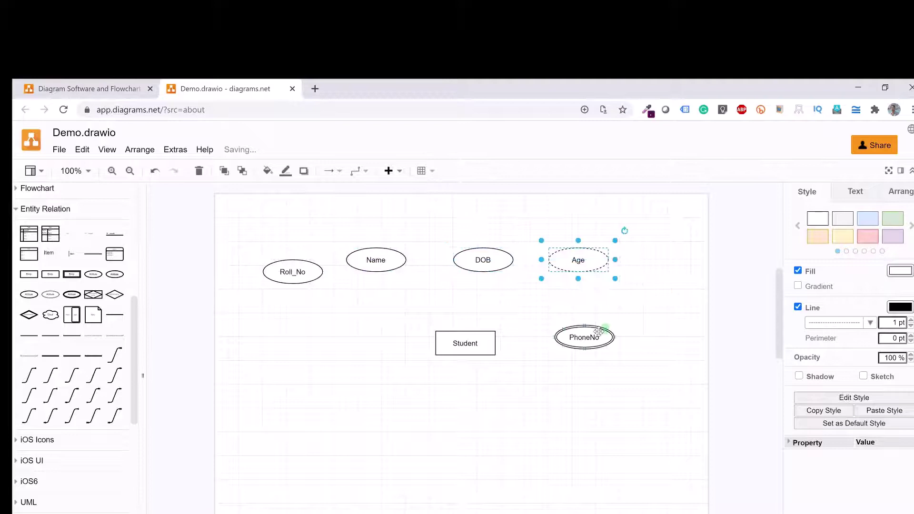
drag(585, 337, 661, 254)
Align the five attributes along their bottom edges and distribute them evenly horizontally.
drag(672, 313, 249, 235)
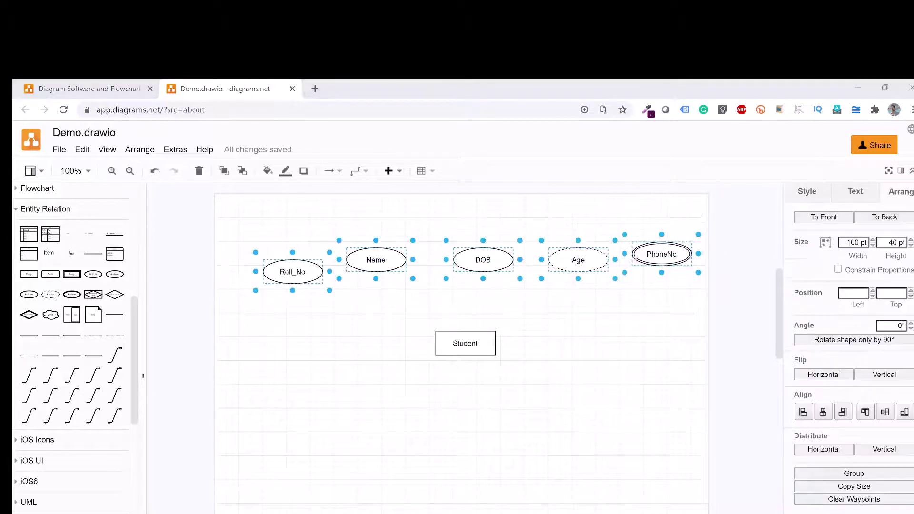
click(905, 414)
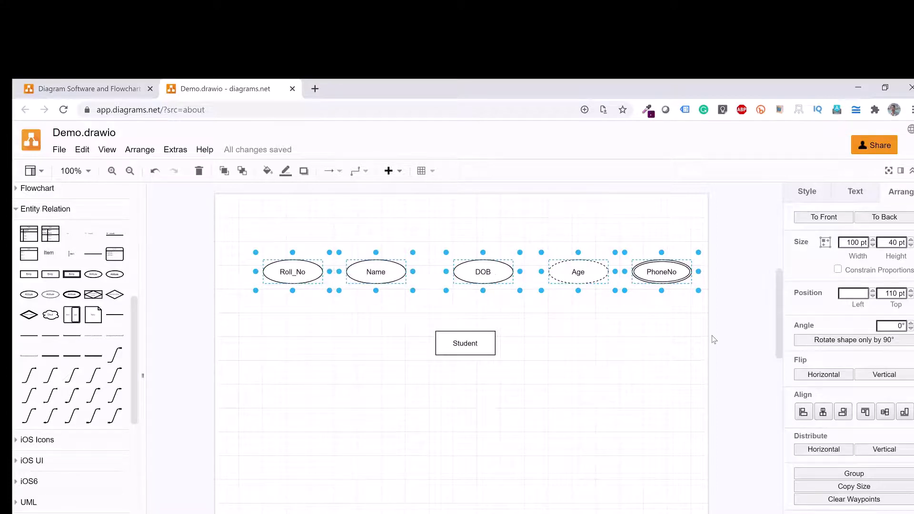
click(824, 449)
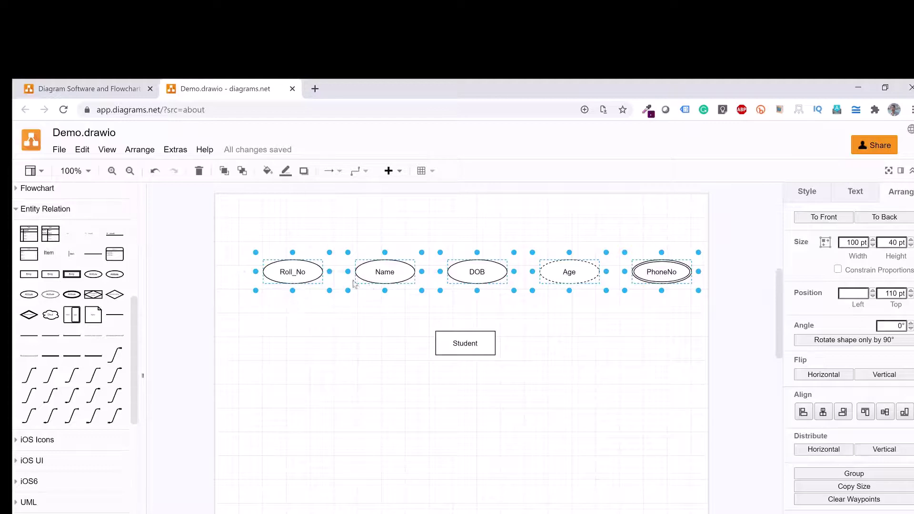
click(610, 392)
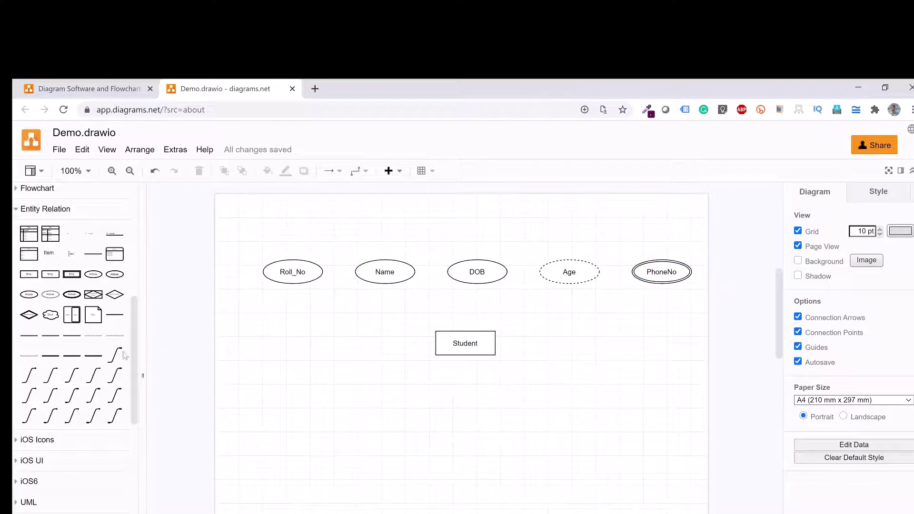
double_click(292, 306)
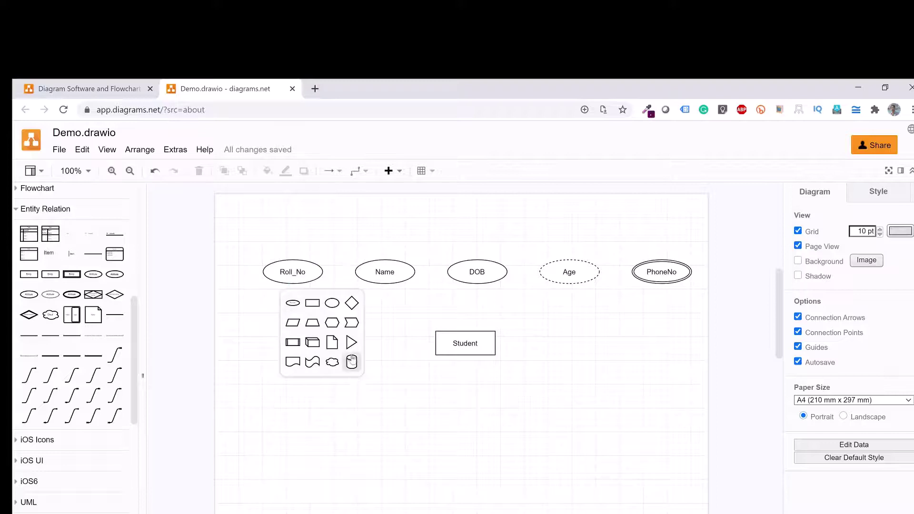
click(333, 303)
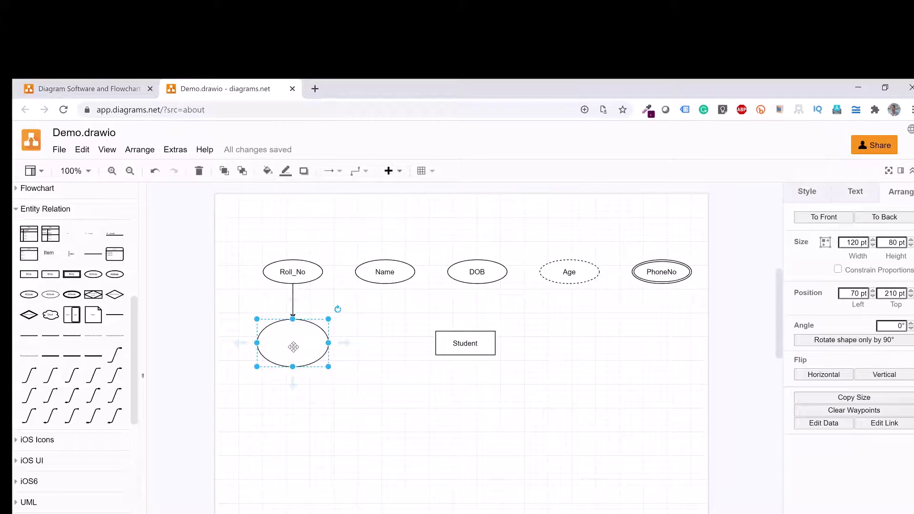
key(ctrl+z)
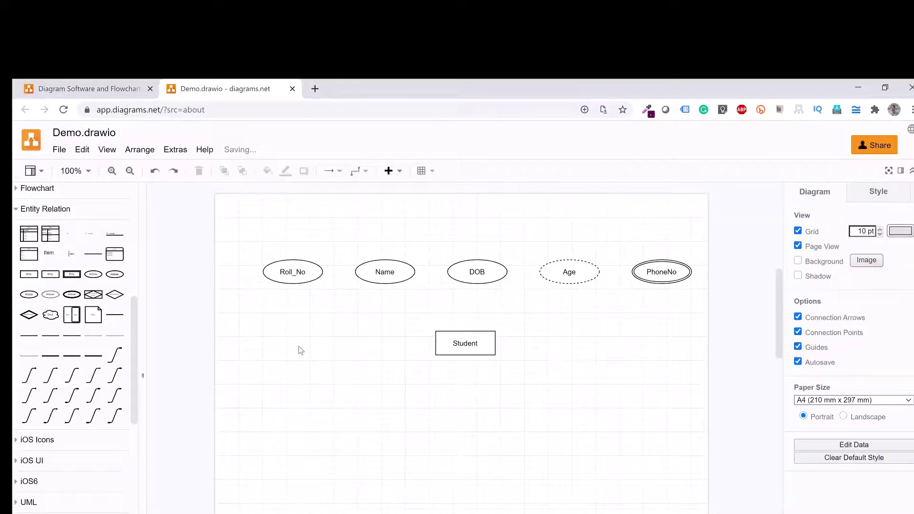
Connect Roll_No, Name and DOB to Student using line shapes from the Entity Relation sidebar.
mouse_move(119, 319)
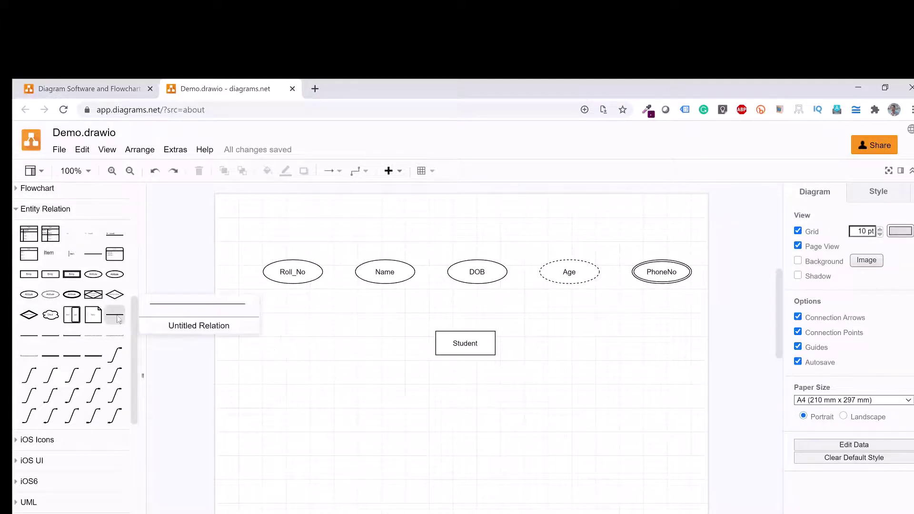
scroll(118, 322, up, 1)
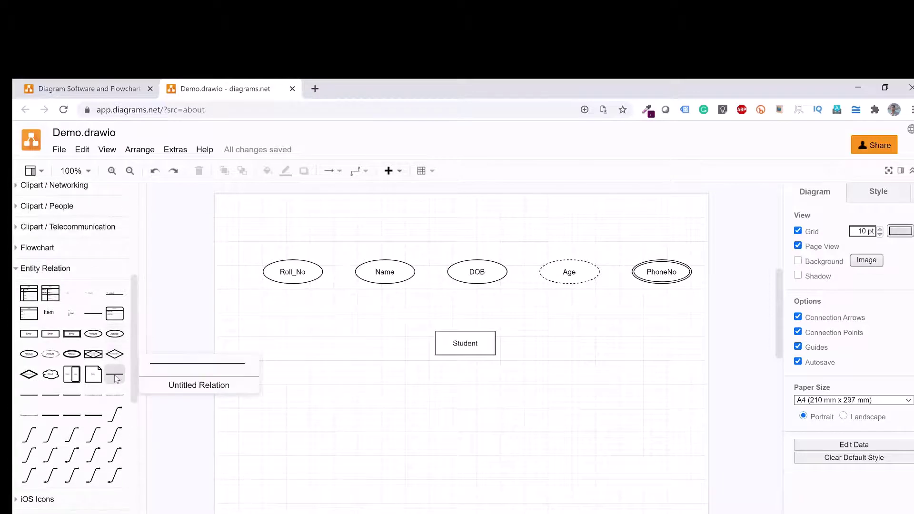
drag(115, 374, 293, 284)
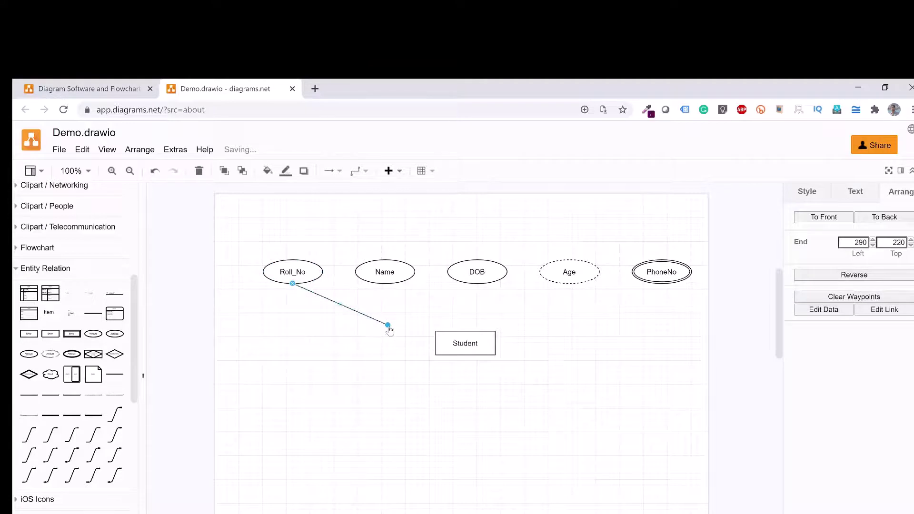
drag(390, 329, 436, 343)
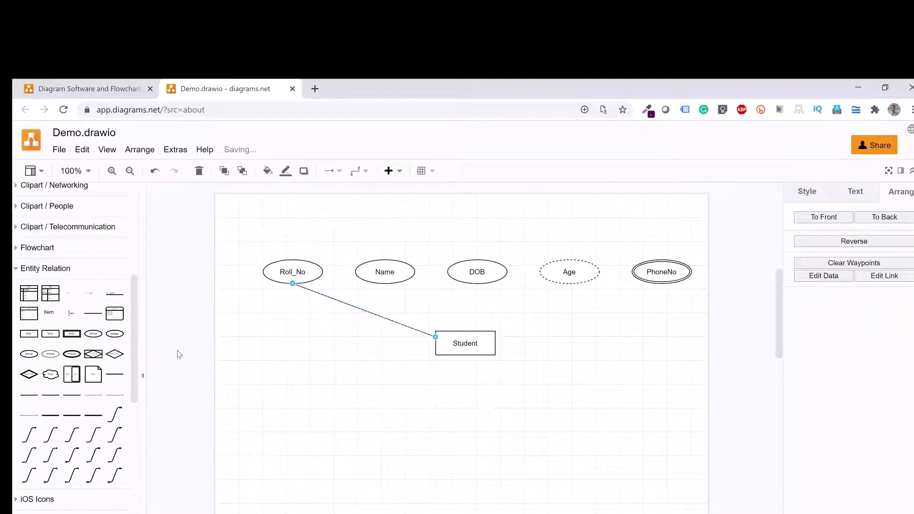
drag(119, 376, 389, 283)
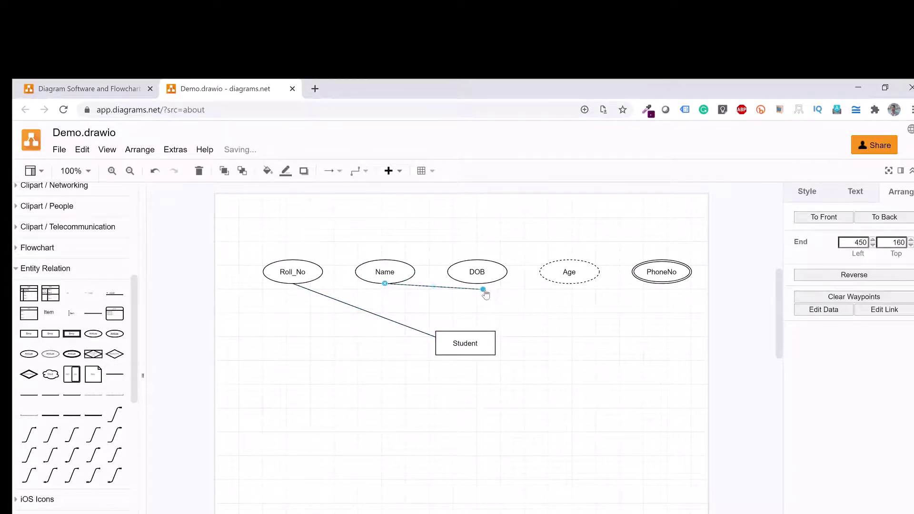
drag(482, 288, 451, 330)
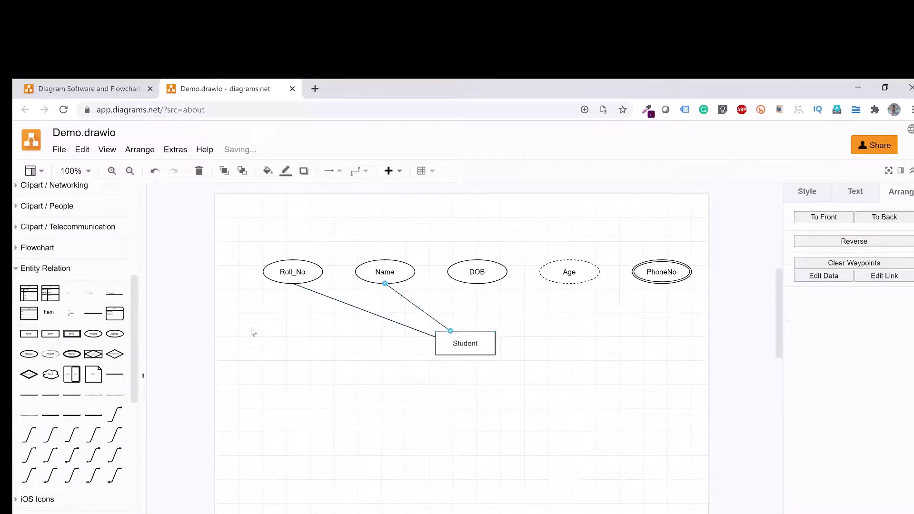
drag(115, 374, 469, 310)
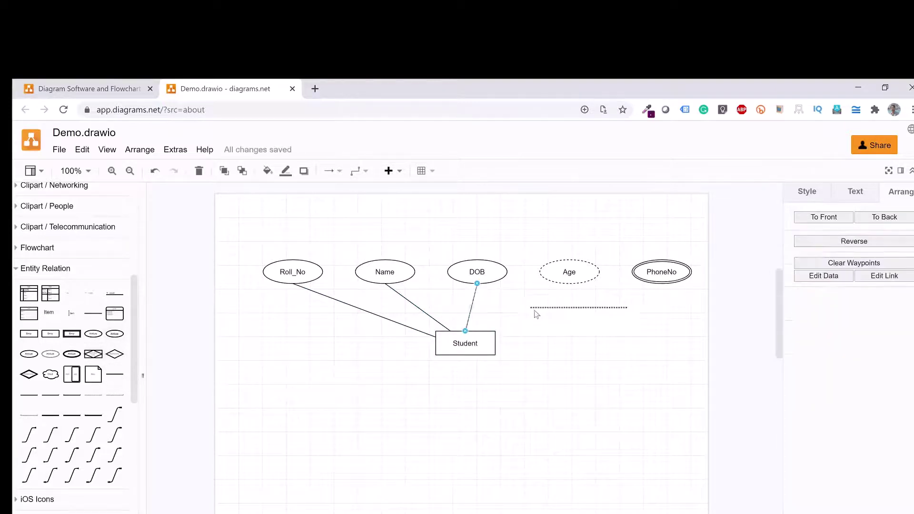
click(529, 450)
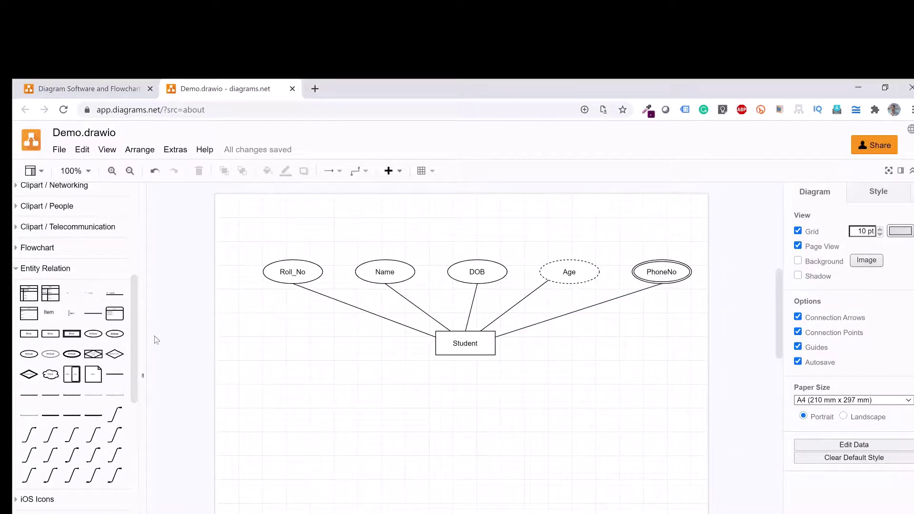
scroll(92, 367, up, 6)
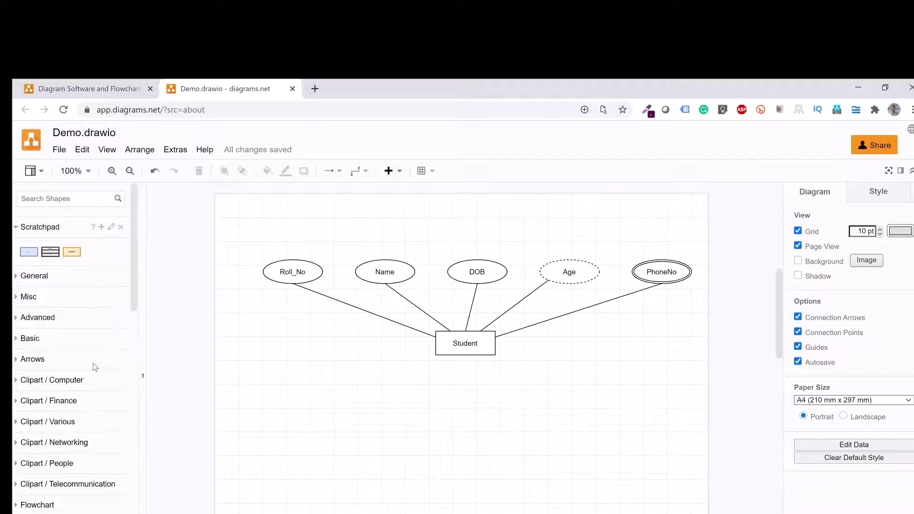
Apply the orange swatch to the Student rectangle and make its 'Student' label bold.
click(476, 350)
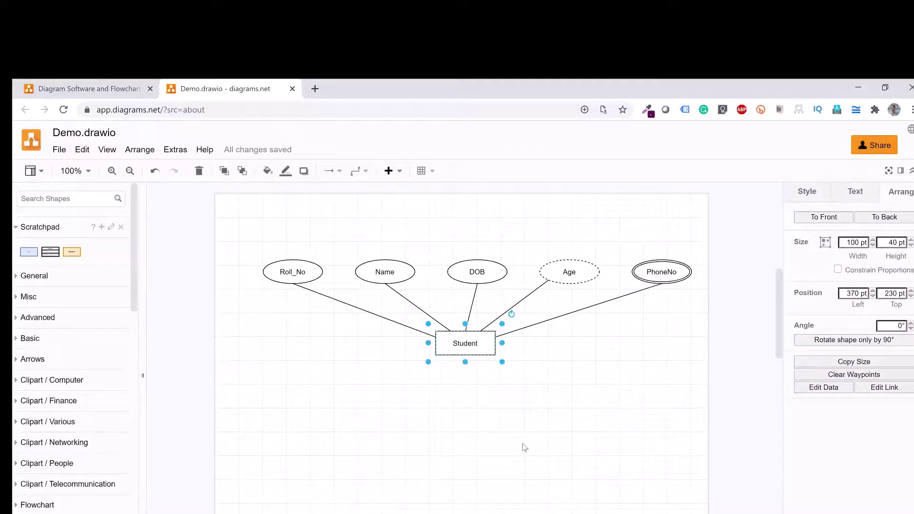
click(812, 195)
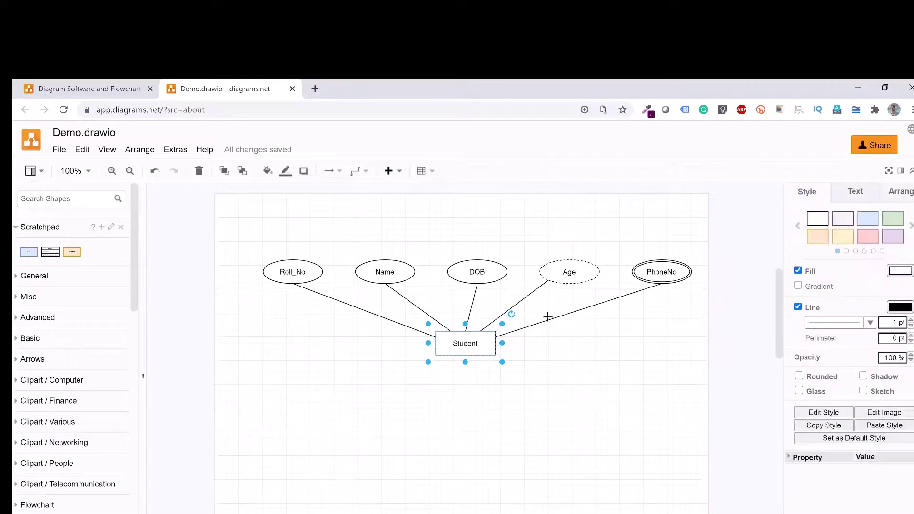
click(818, 237)
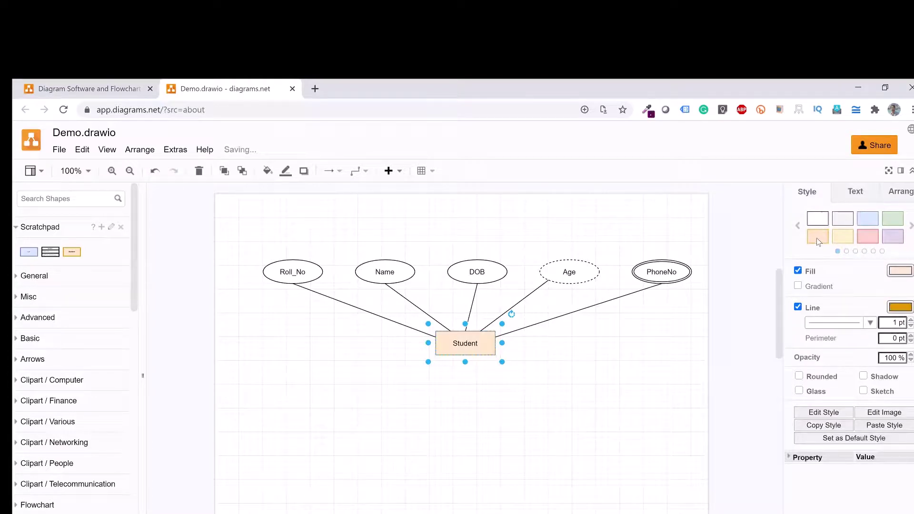
double_click(471, 346)
click(801, 265)
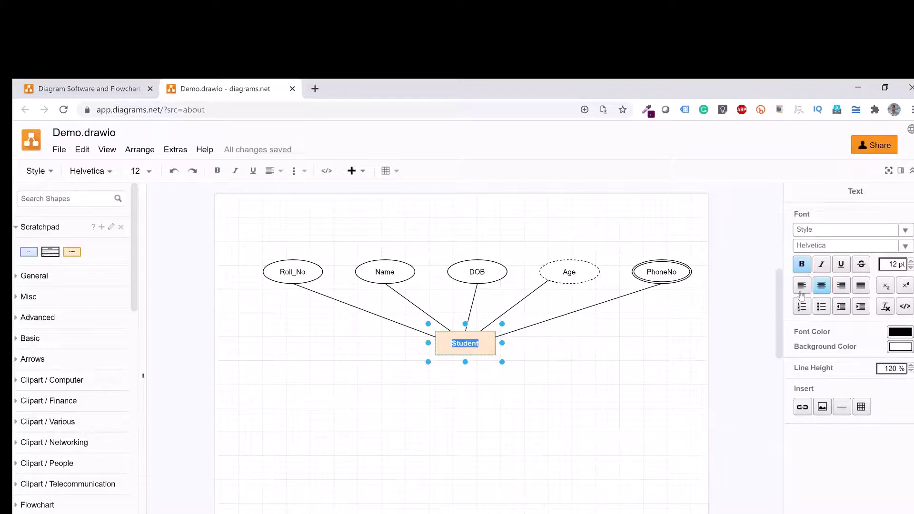
click(574, 398)
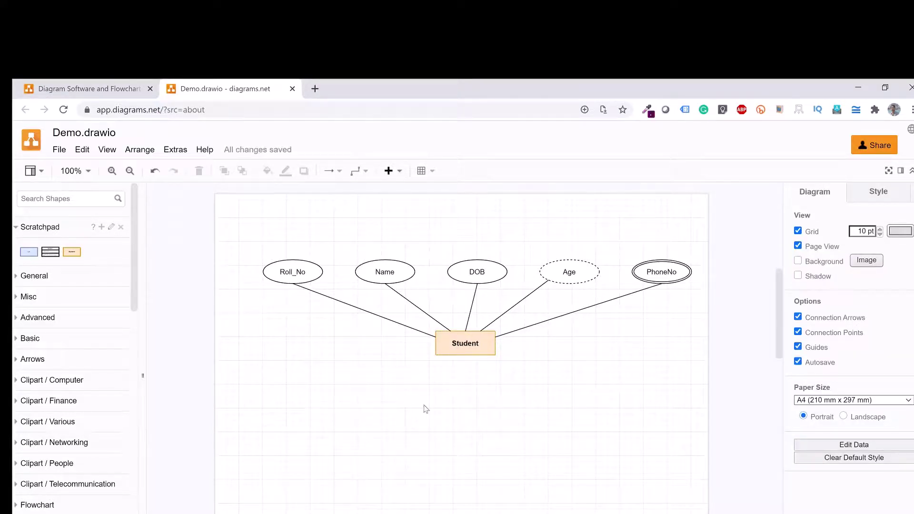
click(489, 344)
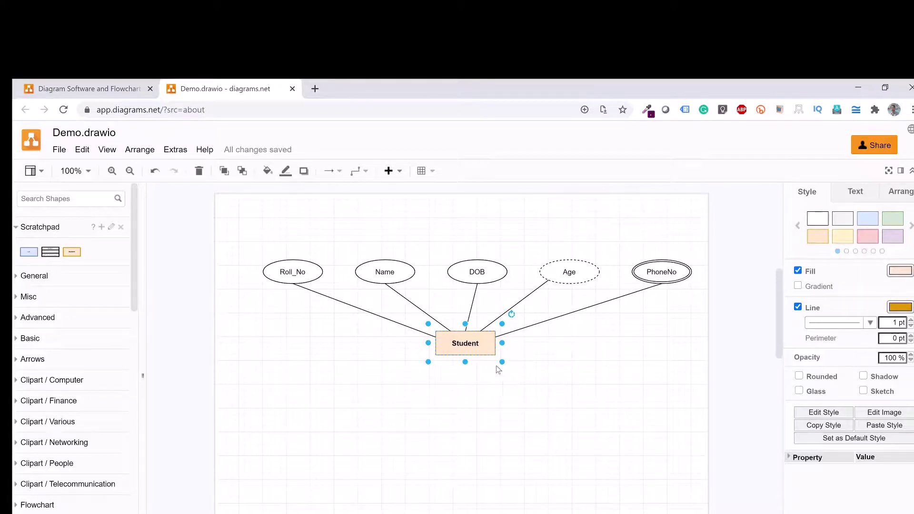
drag(474, 337, 93, 250)
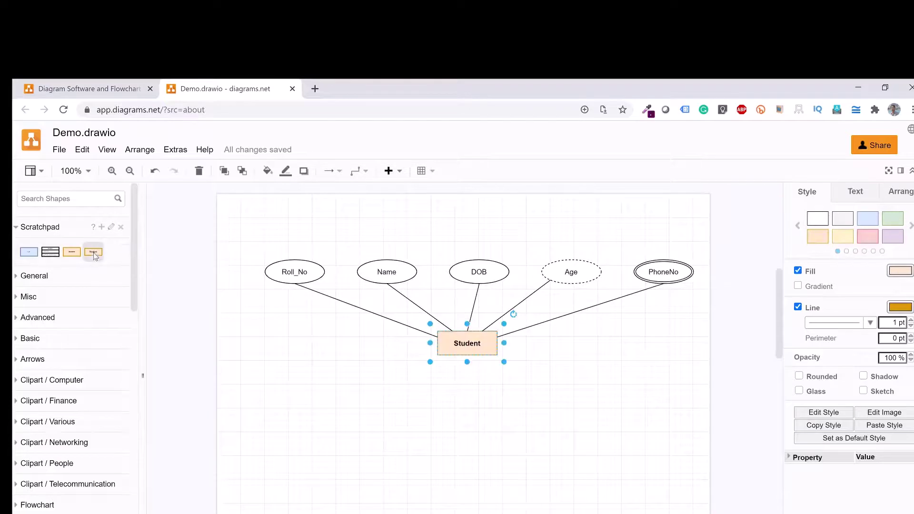
click(399, 437)
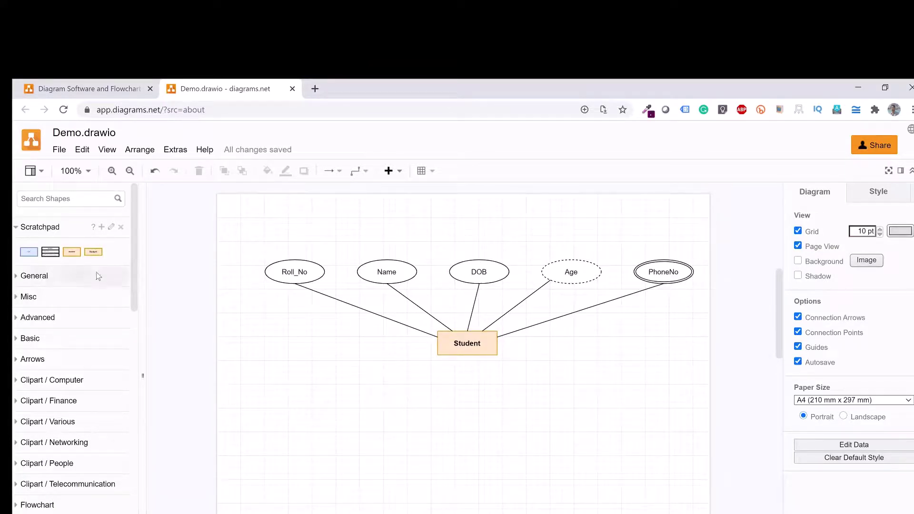
drag(92, 251, 366, 462)
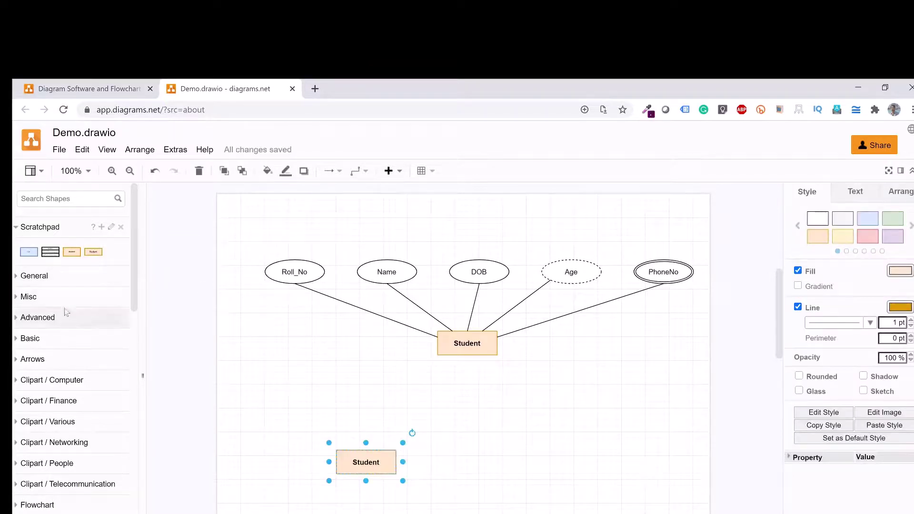
mouse_move(50, 257)
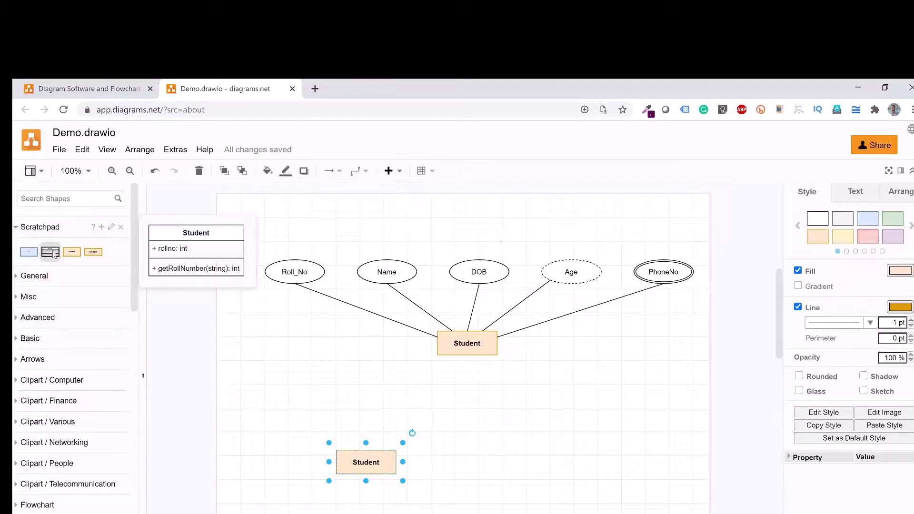
drag(50, 252, 485, 441)
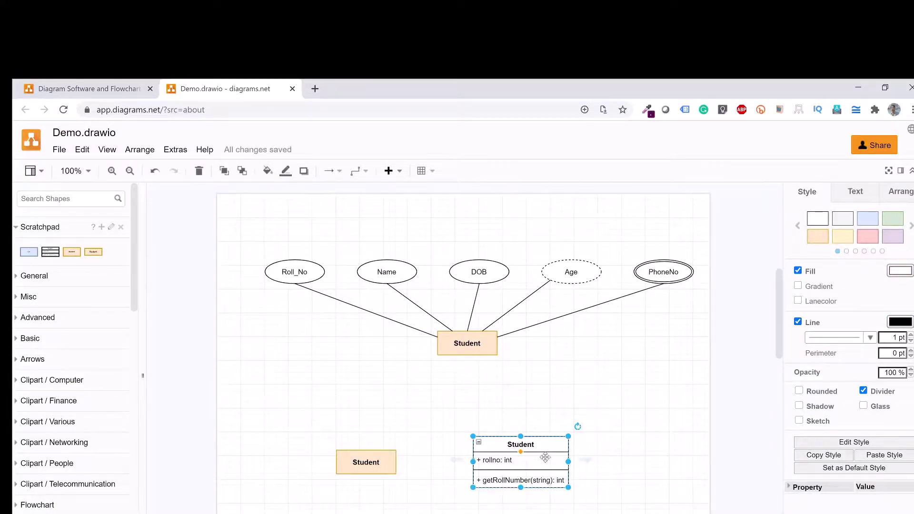
key(Delete)
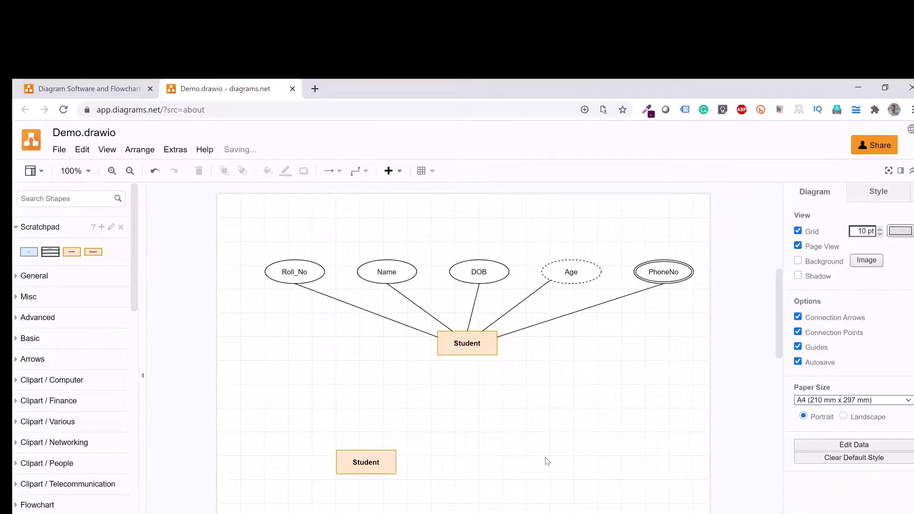
click(394, 463)
key(Delete)
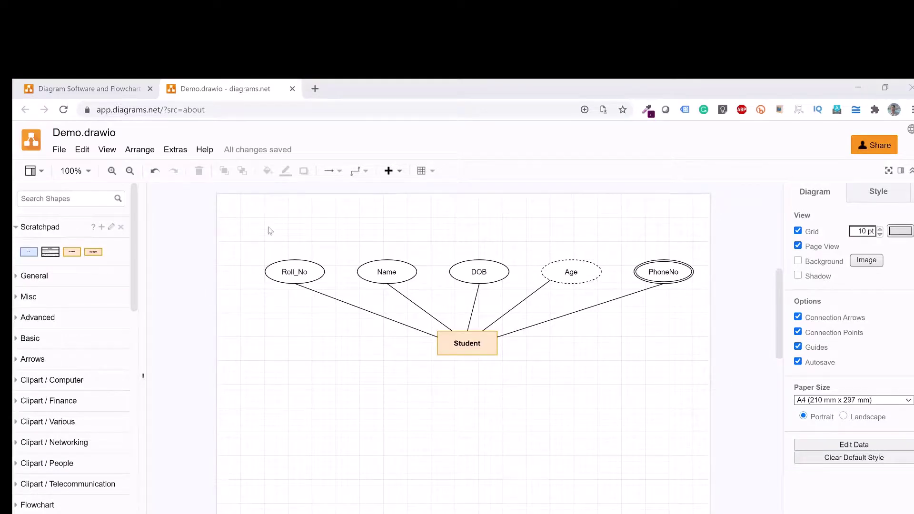
Look through the File and Edit menu commands in the diagrams.net editor.
click(60, 150)
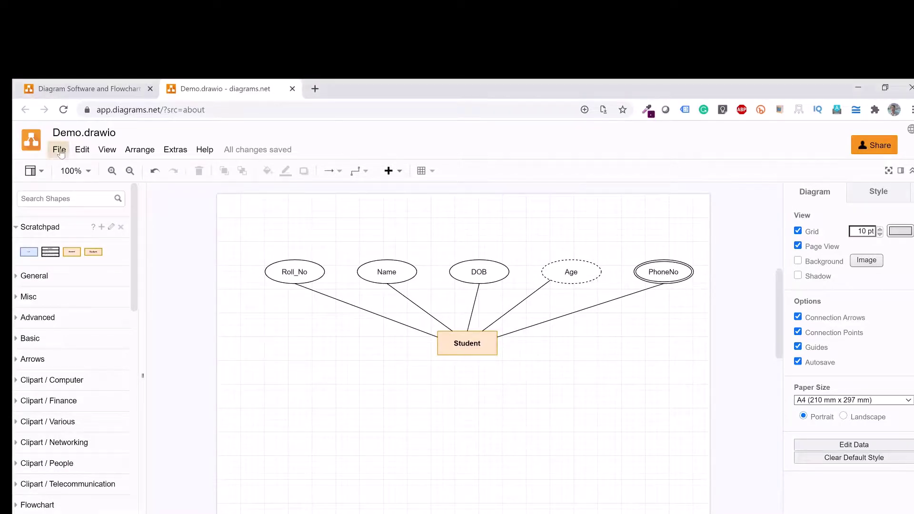
click(60, 152)
mouse_move(138, 365)
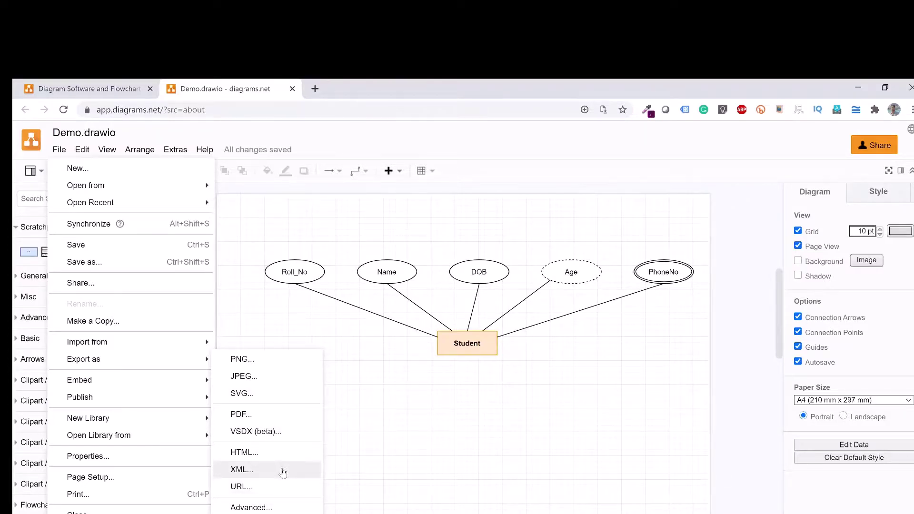
mouse_move(168, 344)
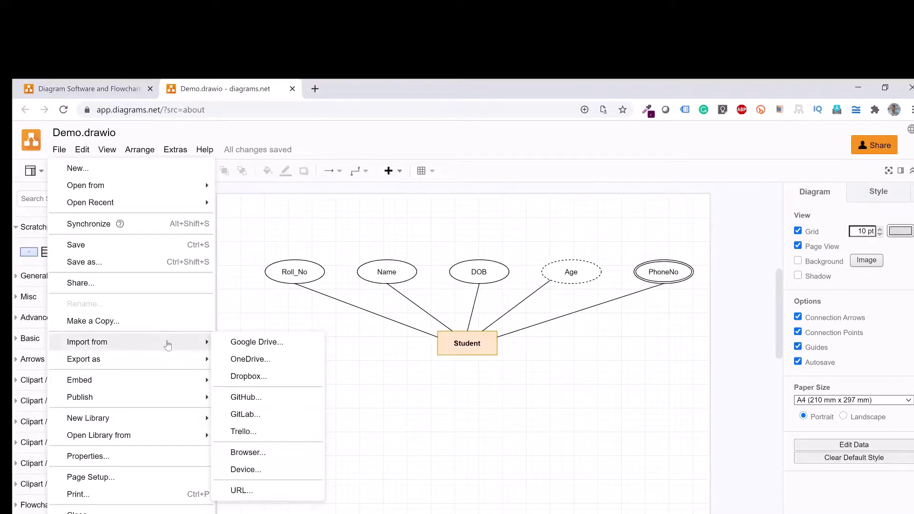
click(83, 150)
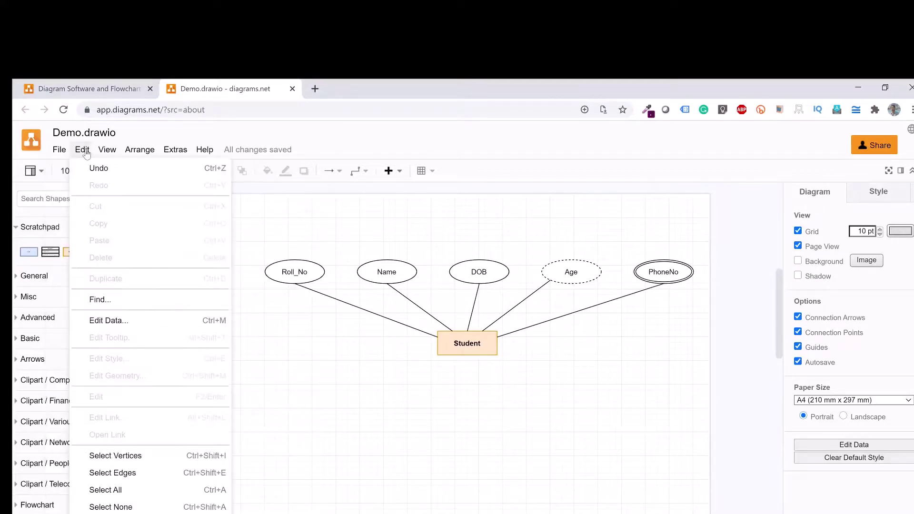
mouse_move(106, 152)
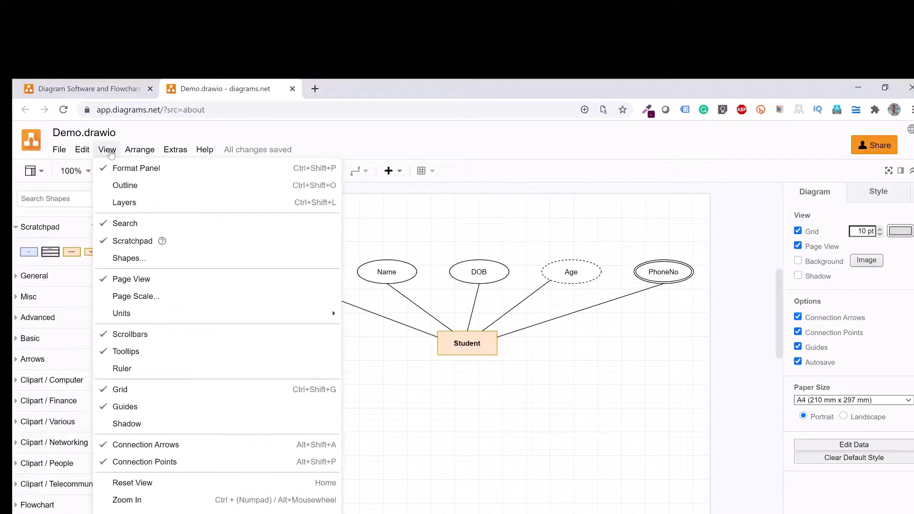
In the Layers panel, add a new layer and rename Untitled Layer to 'Top Layer'.
click(136, 203)
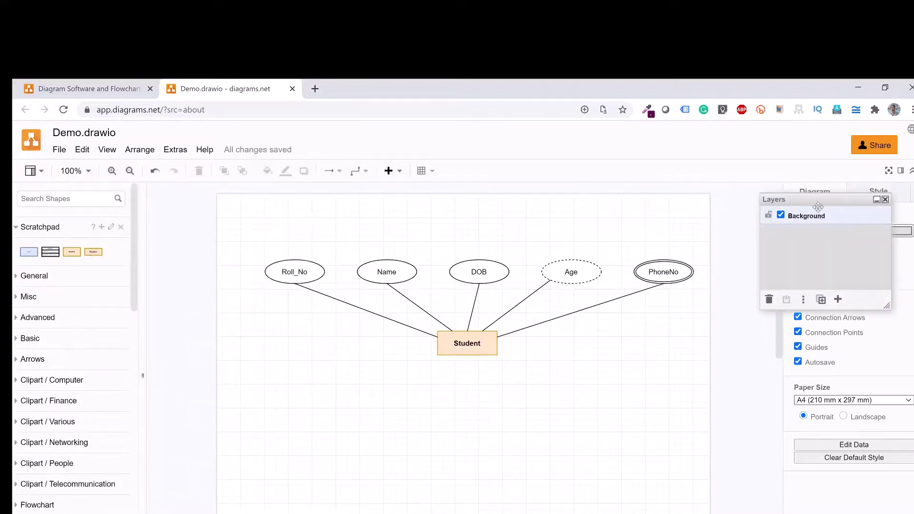
click(838, 299)
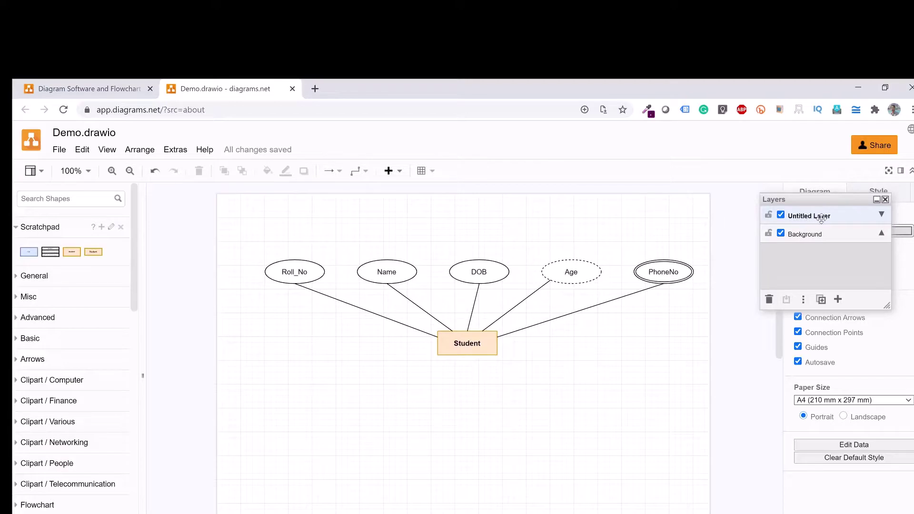
double_click(819, 220)
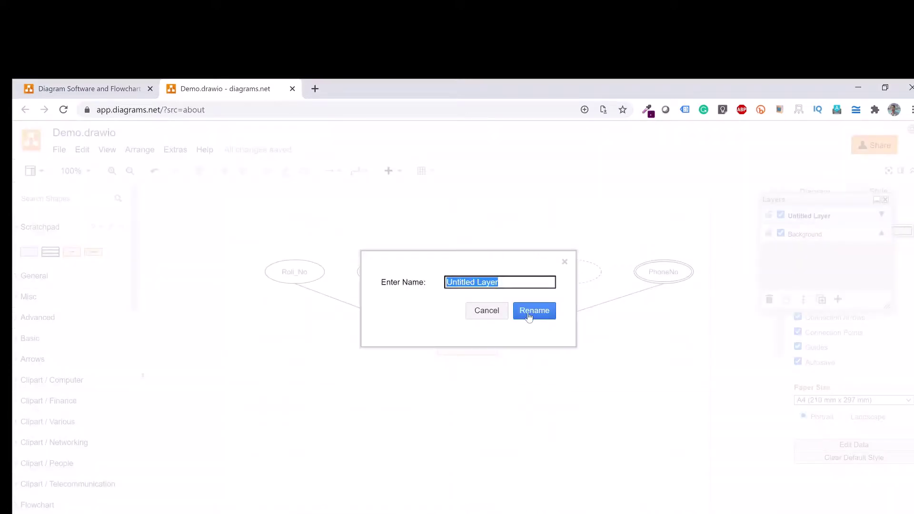
text(Top L)
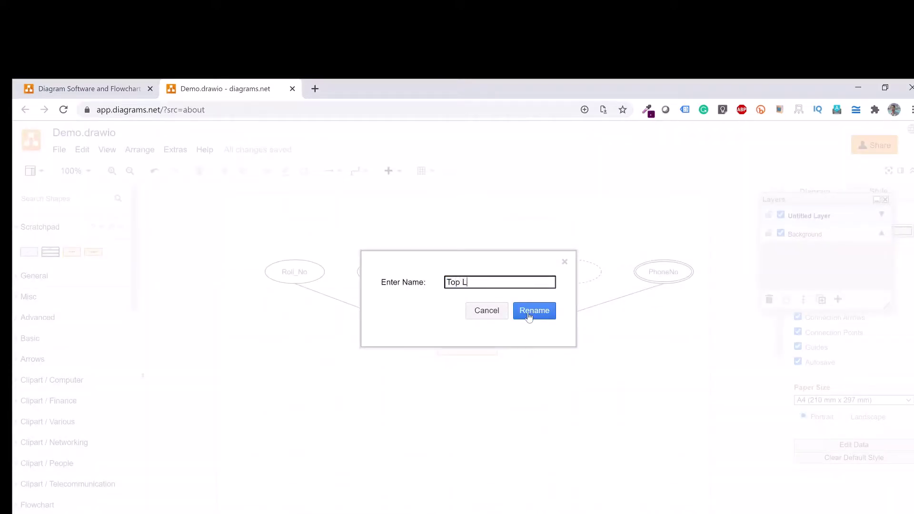
text(ayer)
click(528, 316)
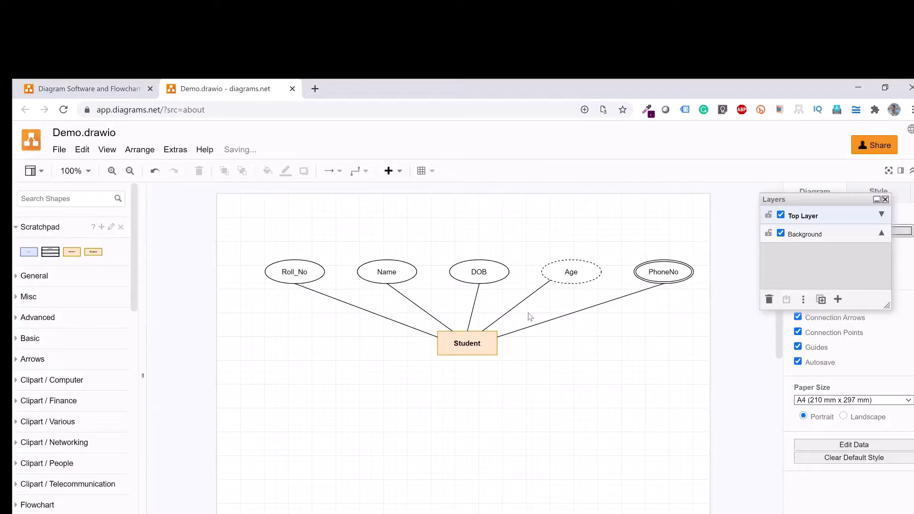
From the Misc shapes, place a plain rectangle and a blue hatched sketch rectangle below the diagram.
click(19, 297)
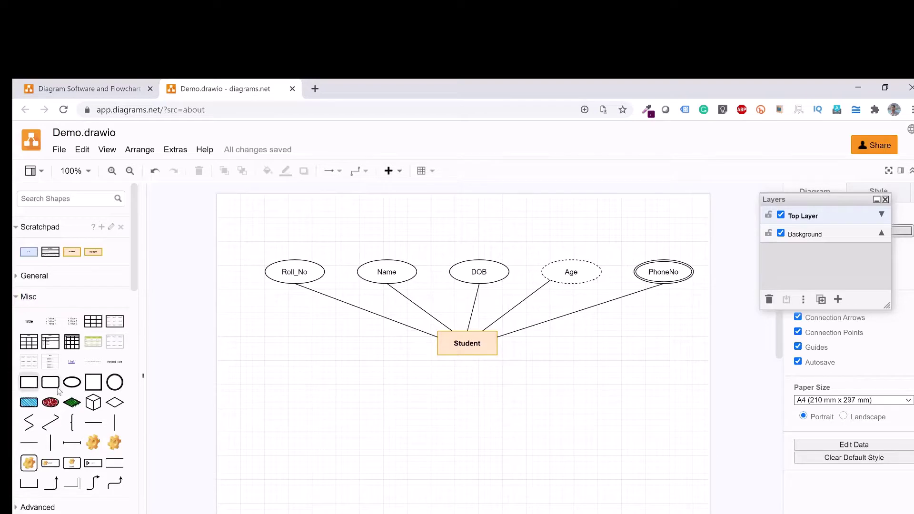
drag(33, 390, 389, 455)
drag(33, 407, 556, 414)
click(16, 299)
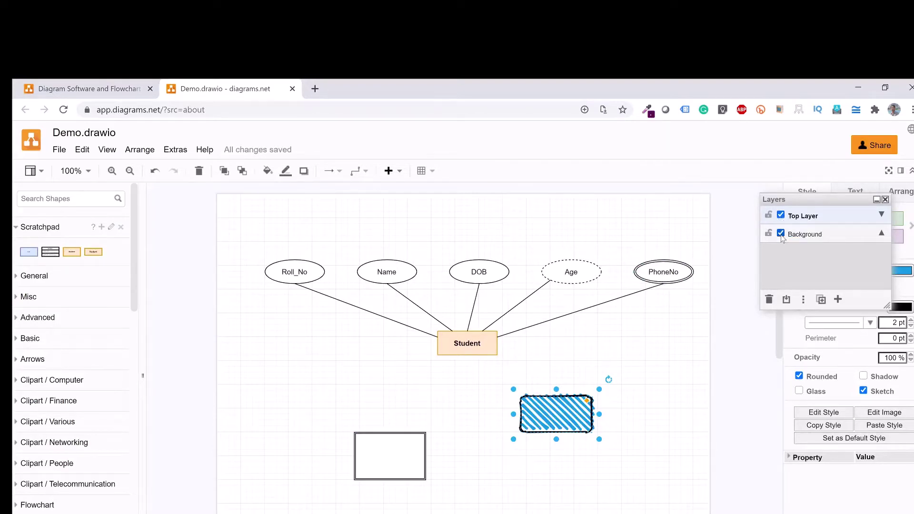
Hide and re-show the Background layer, then Top Layer, to check each layer's contents.
click(780, 234)
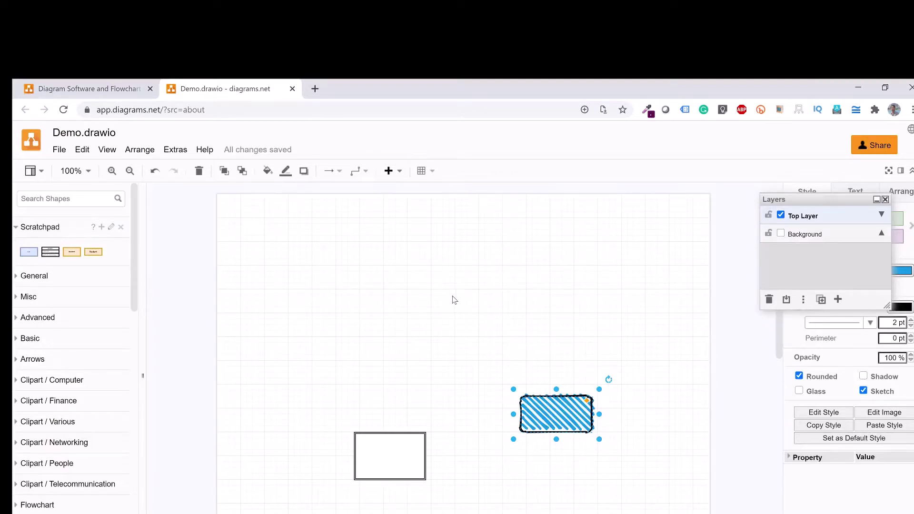
click(780, 234)
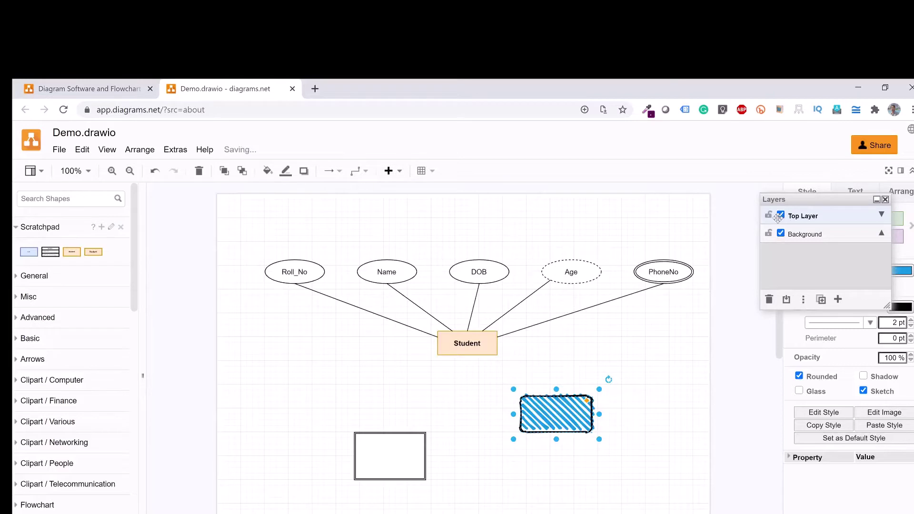
click(781, 216)
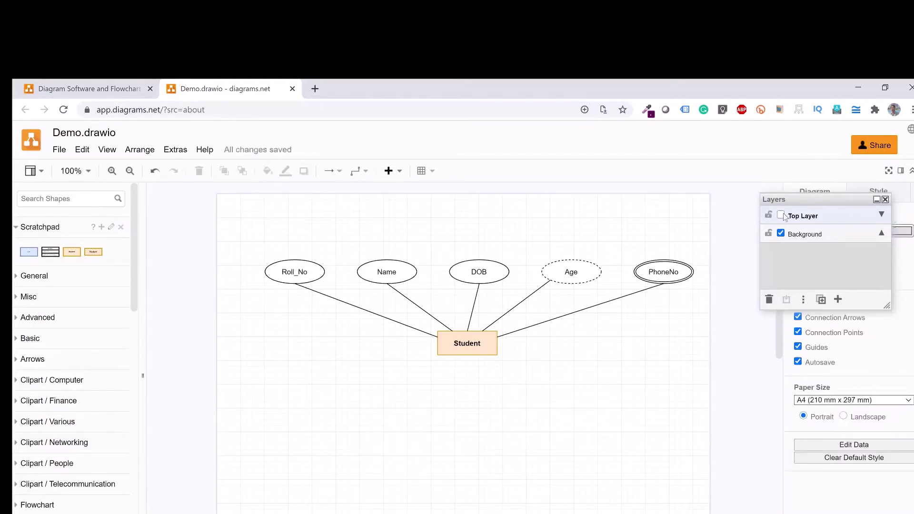
click(781, 216)
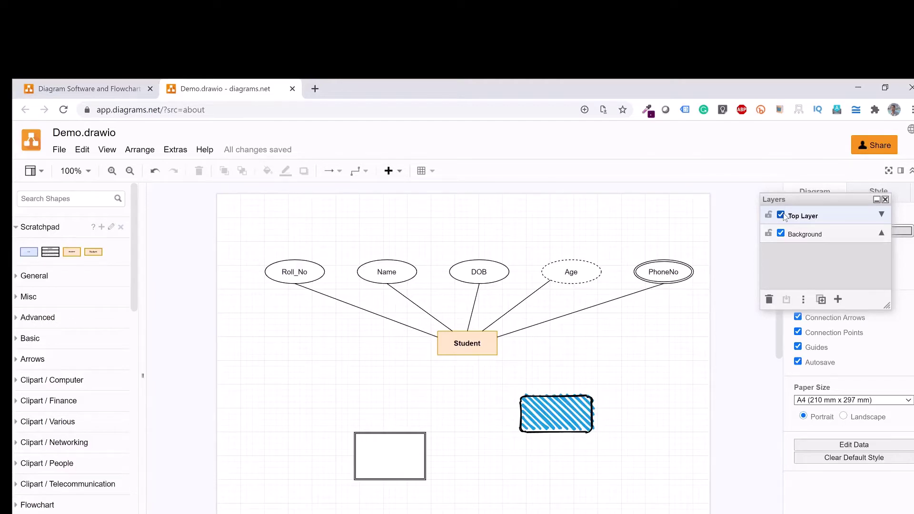
Move the Layers panel higher up and to the left on the screen.
drag(793, 199, 736, 142)
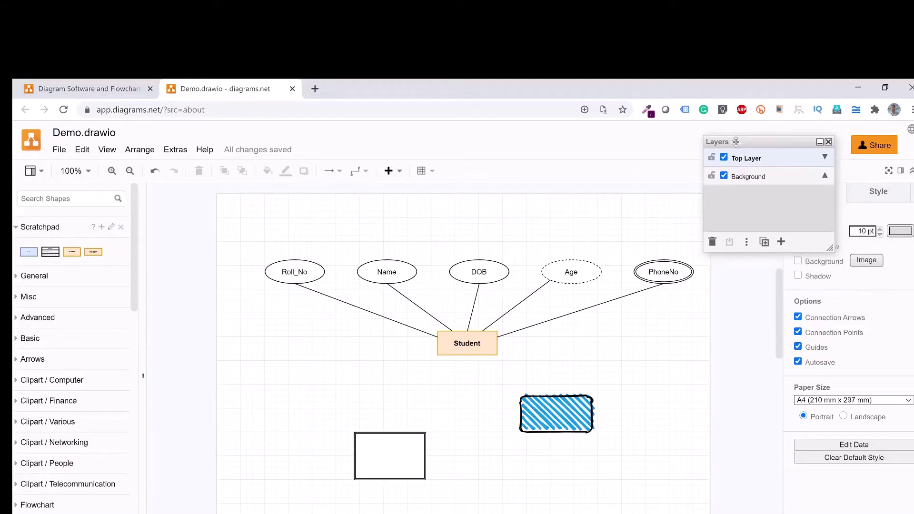
scroll(71, 347, down, 10)
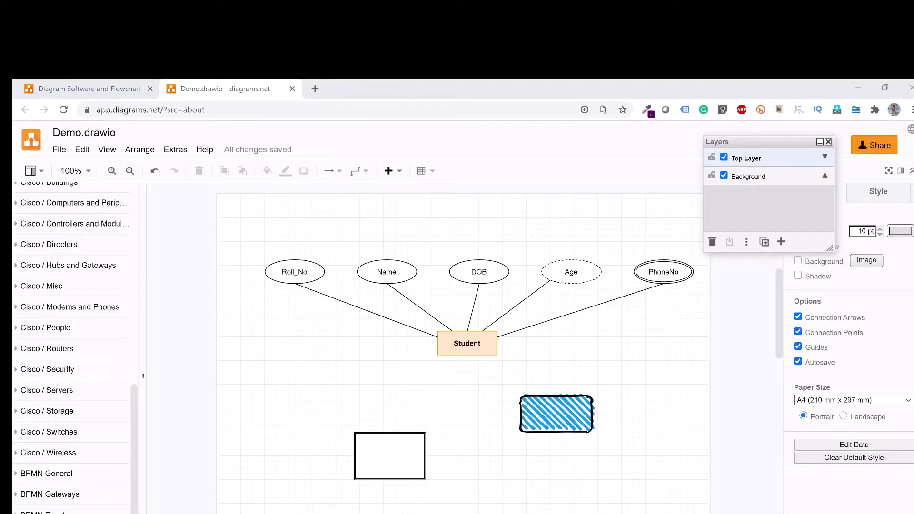
scroll(93, 376, up, 10)
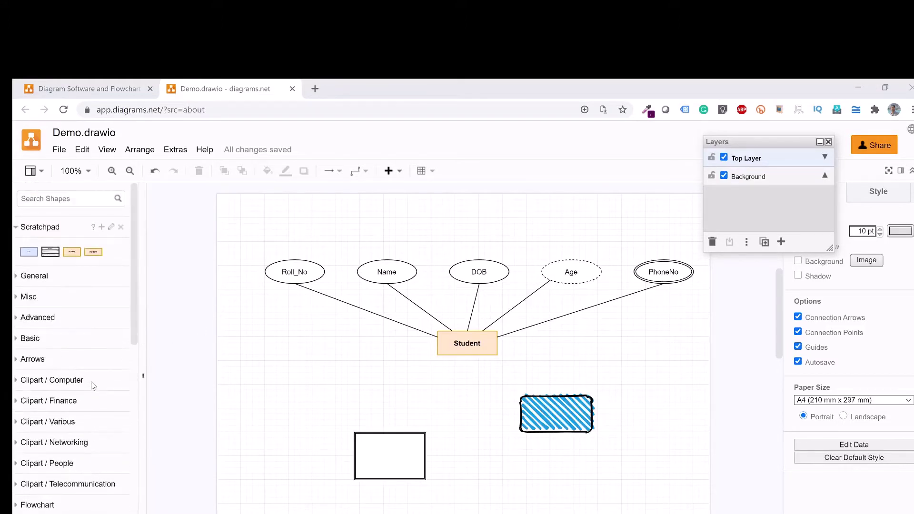